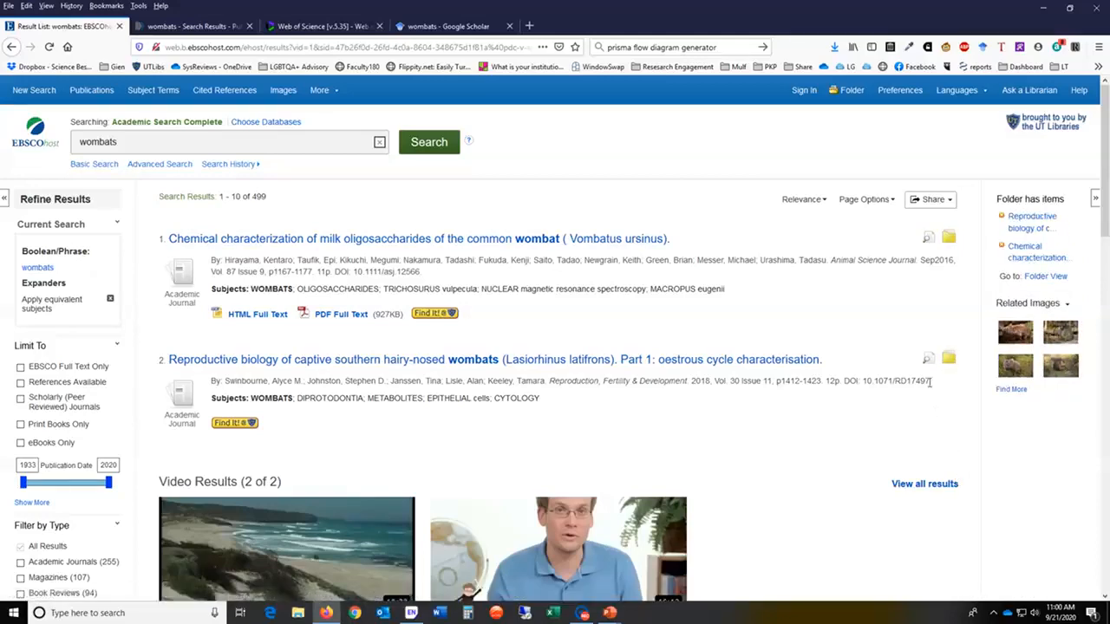
Step: Add search results 1-10 for wombats to the EBSCOhost folder and open the folder
{"action": "left_click", "coordinate": [949, 202]}
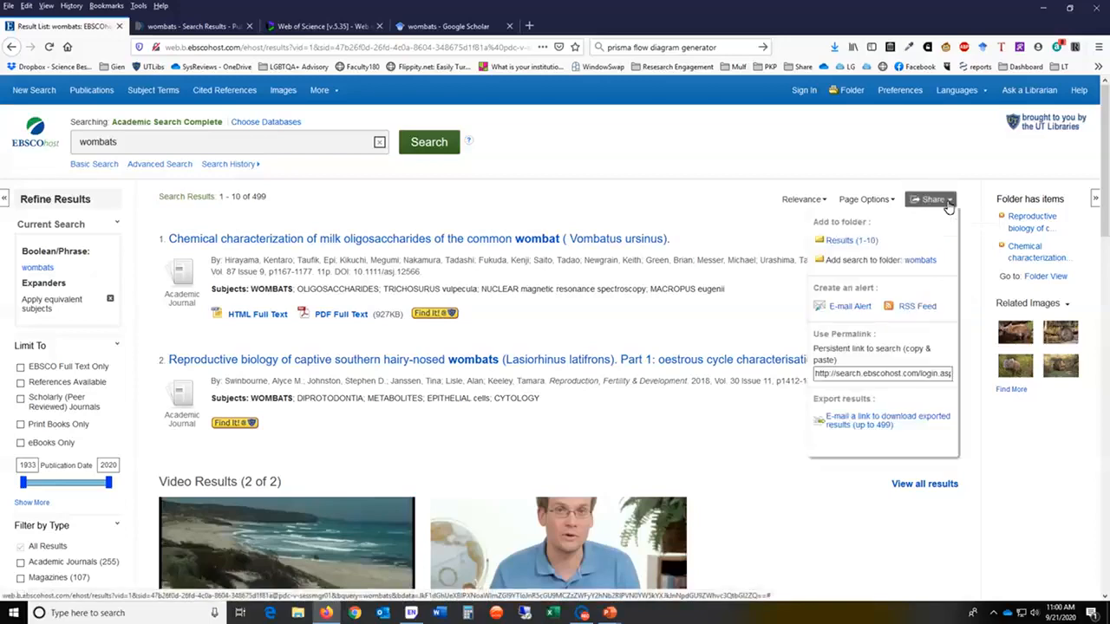
{"action": "left_click", "coordinate": [848, 242]}
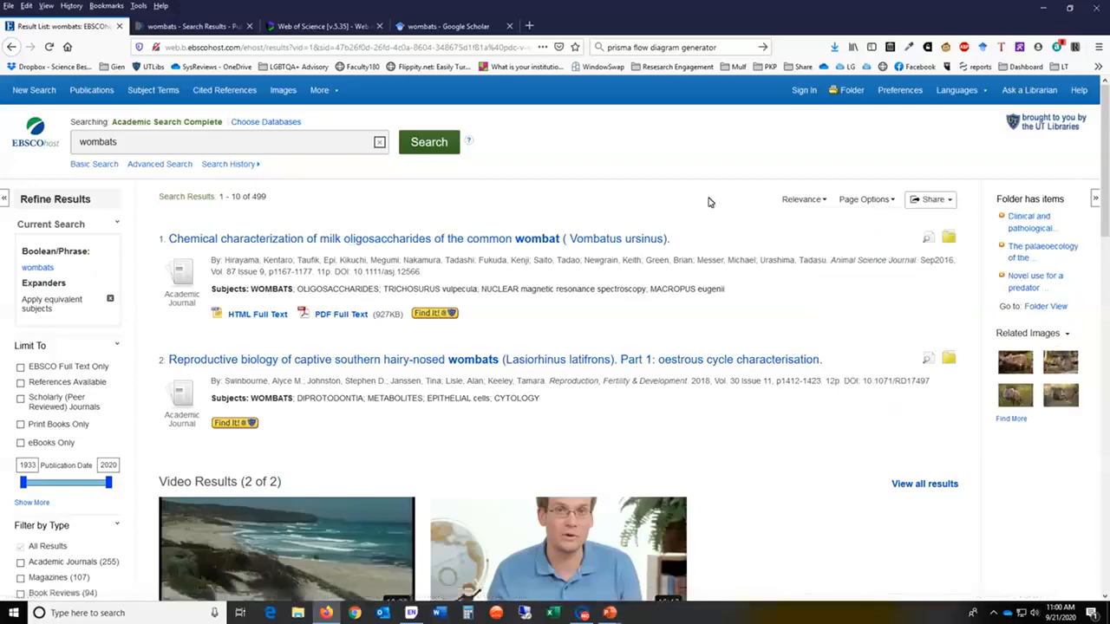
{"action": "left_click", "coordinate": [852, 92]}
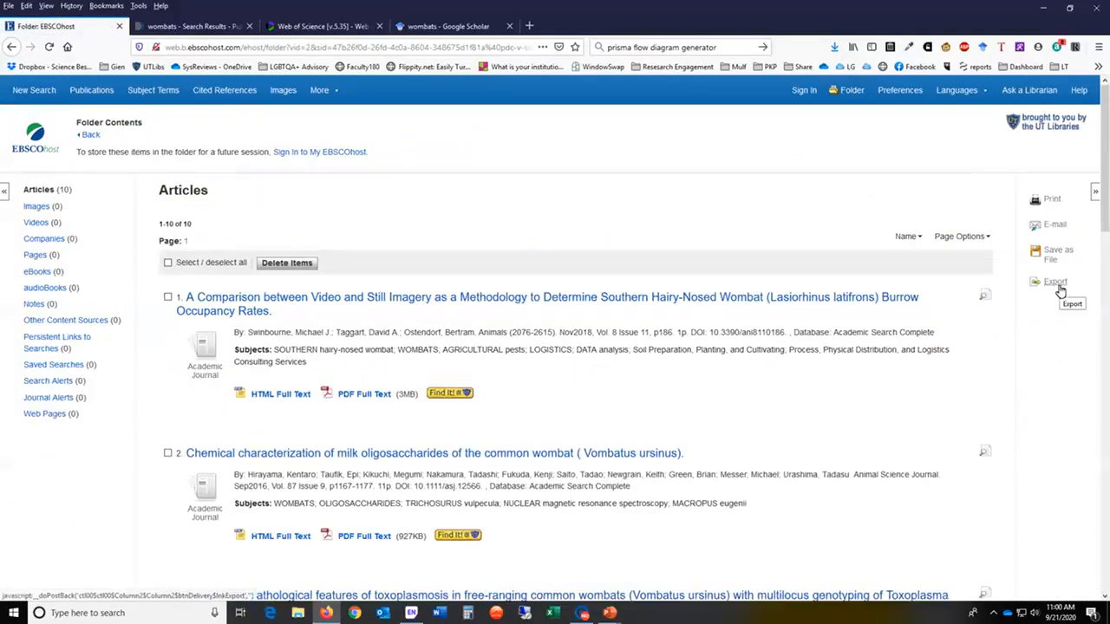
Step: Export the folder's articles in RIS format and open delivery.ris with ResearchSoft Direct Export Helper to import them into EndNote
{"action": "left_click", "coordinate": [1058, 283]}
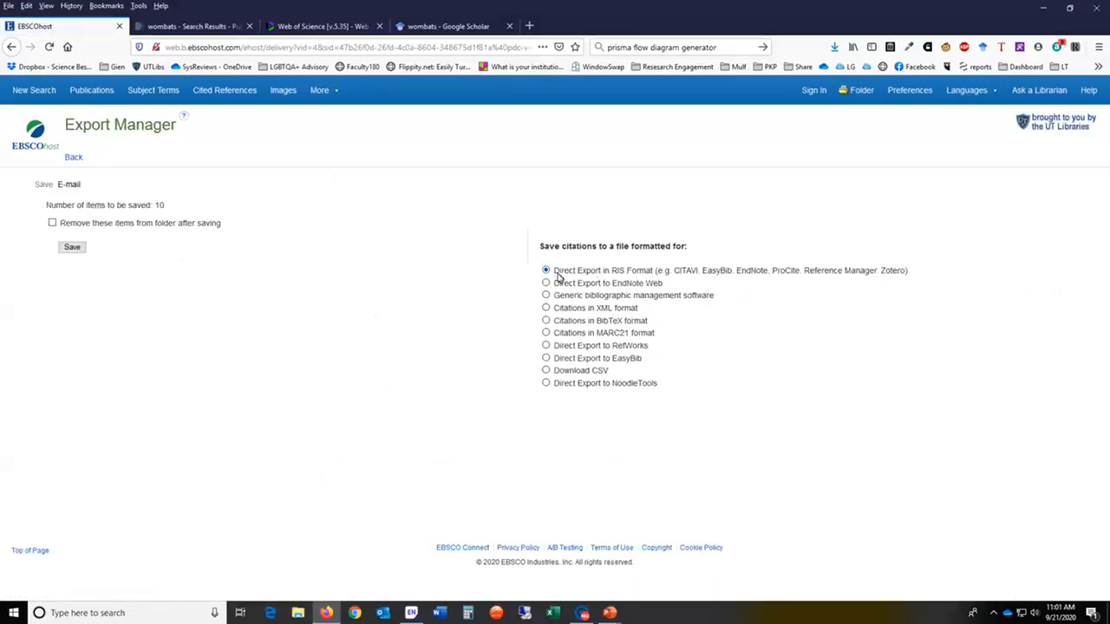
{"action": "left_click_drag", "start_coordinate": [553, 272], "coordinate": [770, 276]}
{"action": "double_click", "coordinate": [753, 272]}
{"action": "left_click", "coordinate": [72, 249]}
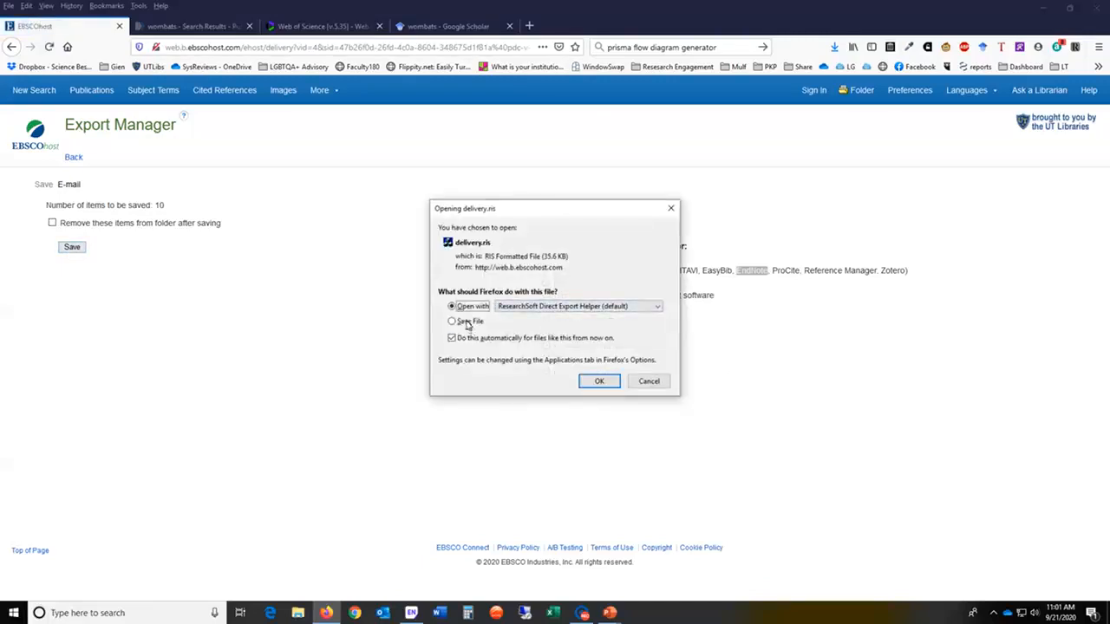
{"action": "left_click", "coordinate": [601, 384]}
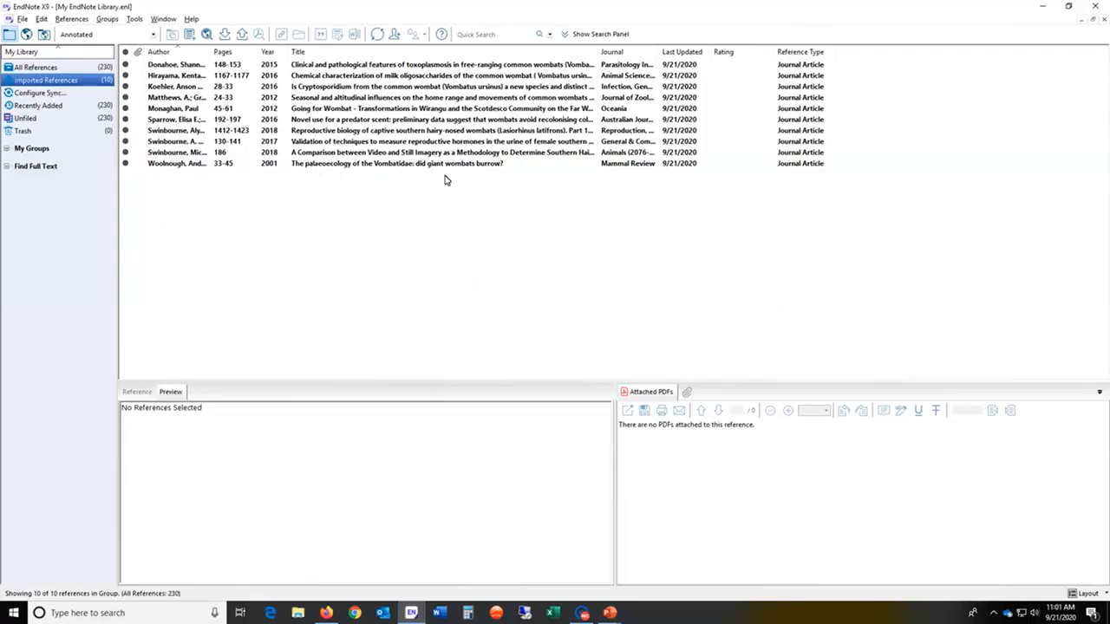
Step: Return to the browser and examine the citation manager export's selection choices for the PubMed wombats results
{"action": "key", "text": "alt+Tab"}
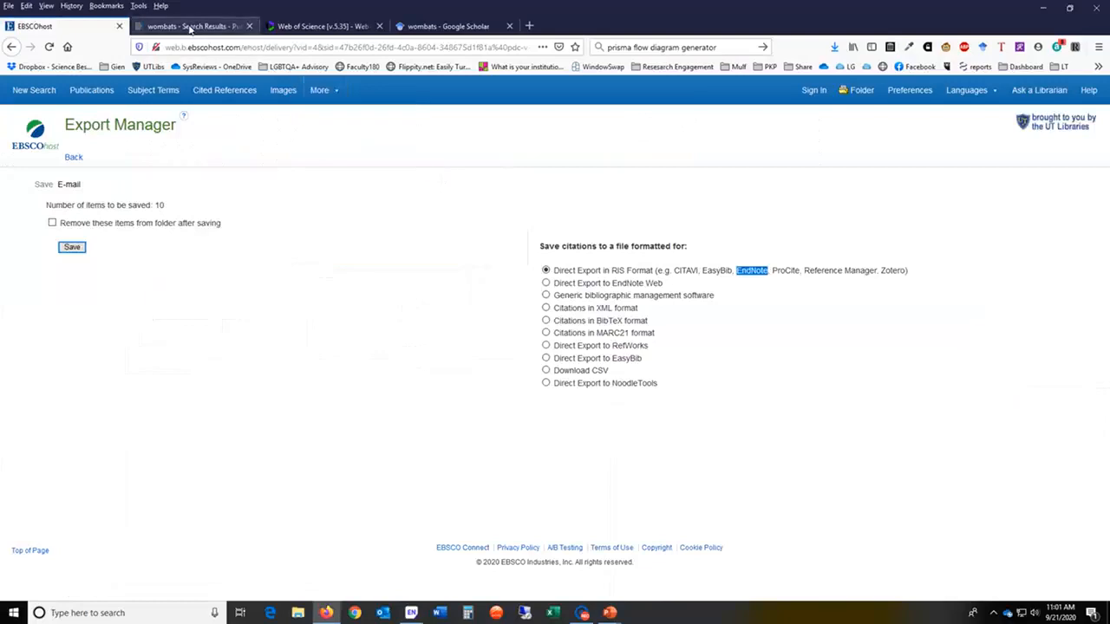
{"action": "left_click", "coordinate": [190, 27]}
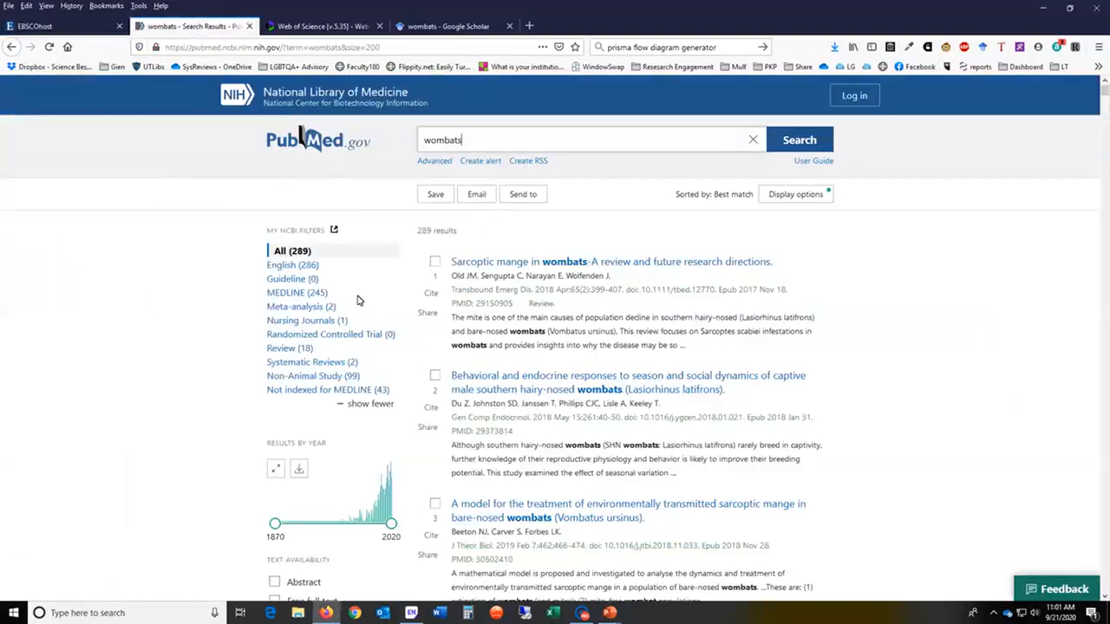
{"action": "left_click", "coordinate": [539, 199]}
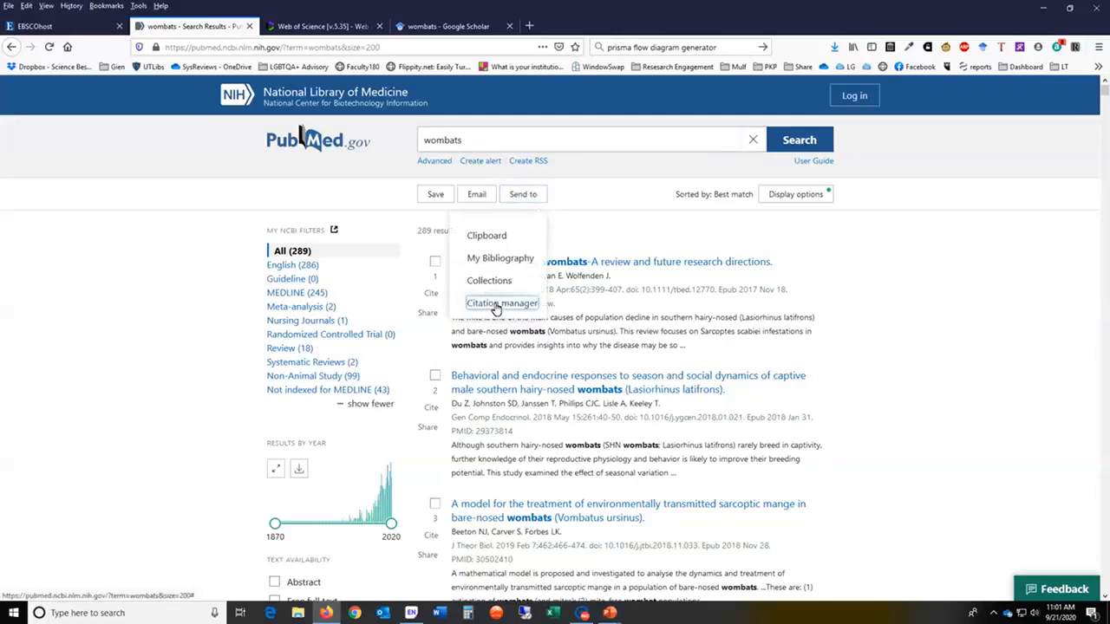
{"action": "left_click", "coordinate": [497, 304]}
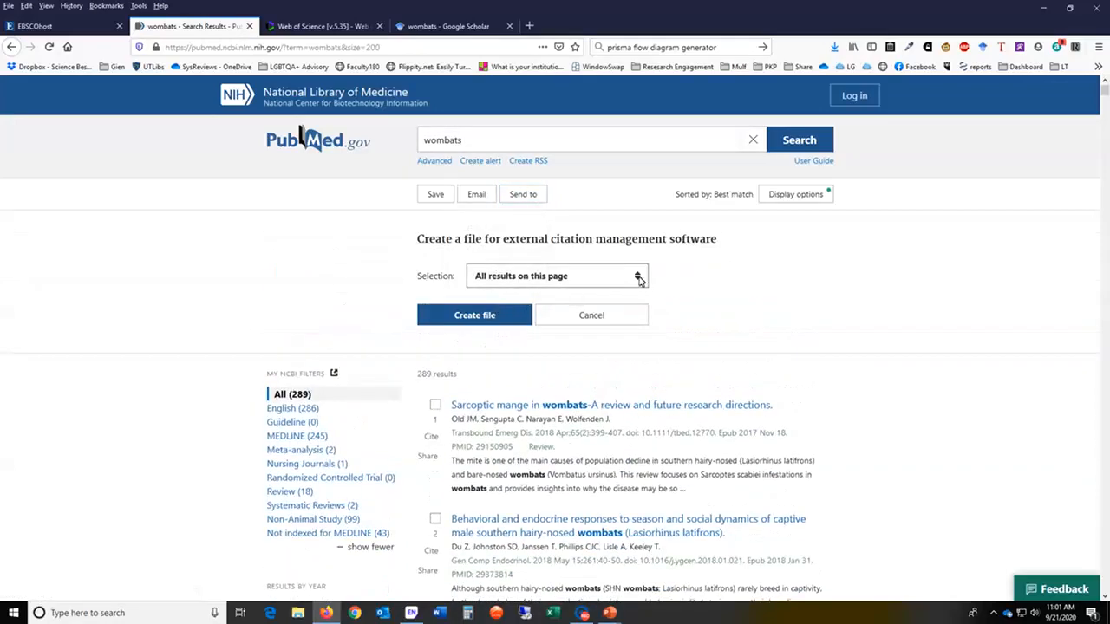
{"action": "left_click", "coordinate": [639, 278]}
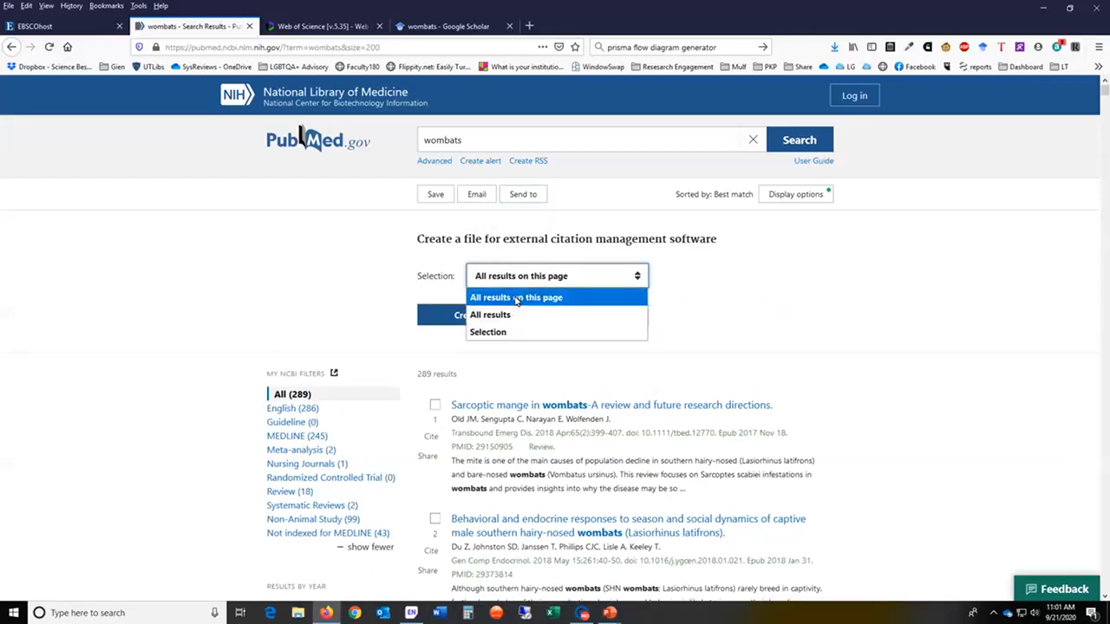
{"action": "left_click", "coordinate": [691, 327]}
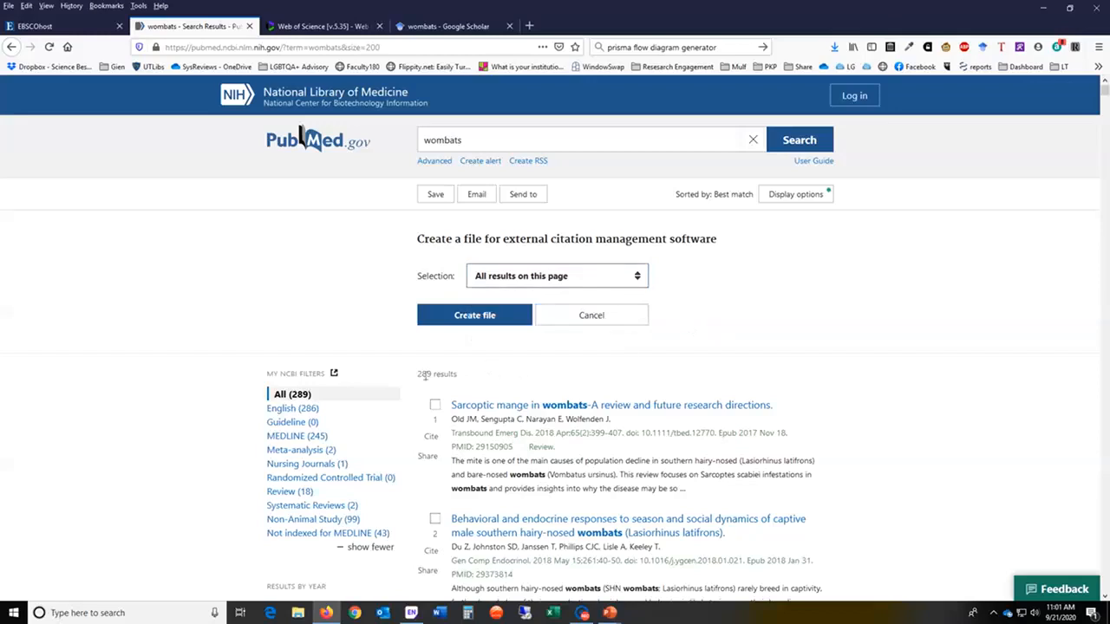
{"action": "left_click_drag", "start_coordinate": [419, 375], "coordinate": [465, 379]}
Step: Dismiss the survey on the Web of Science results and examine the EndNote Desktop export options, leaving without exporting
{"action": "left_click", "coordinate": [320, 27]}
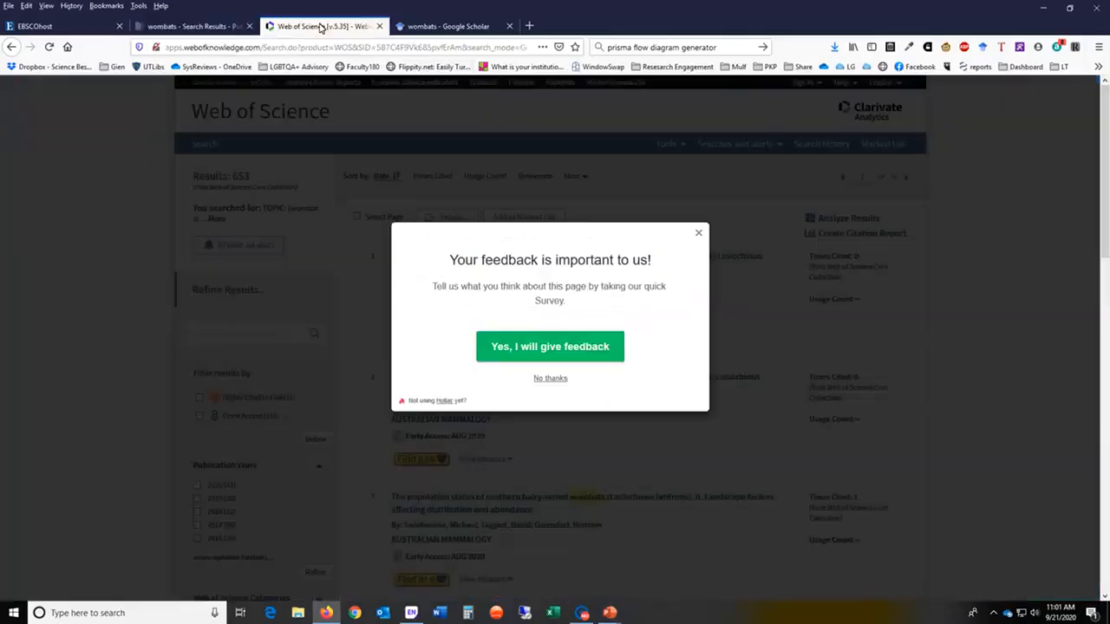
{"action": "left_click", "coordinate": [698, 233]}
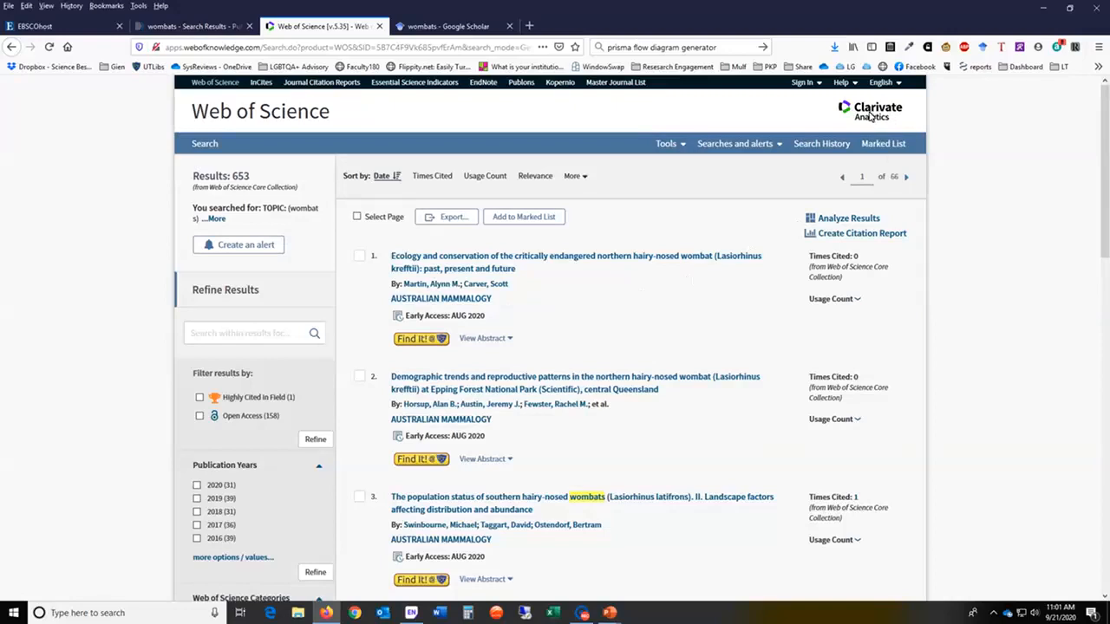
{"action": "left_click", "coordinate": [450, 216]}
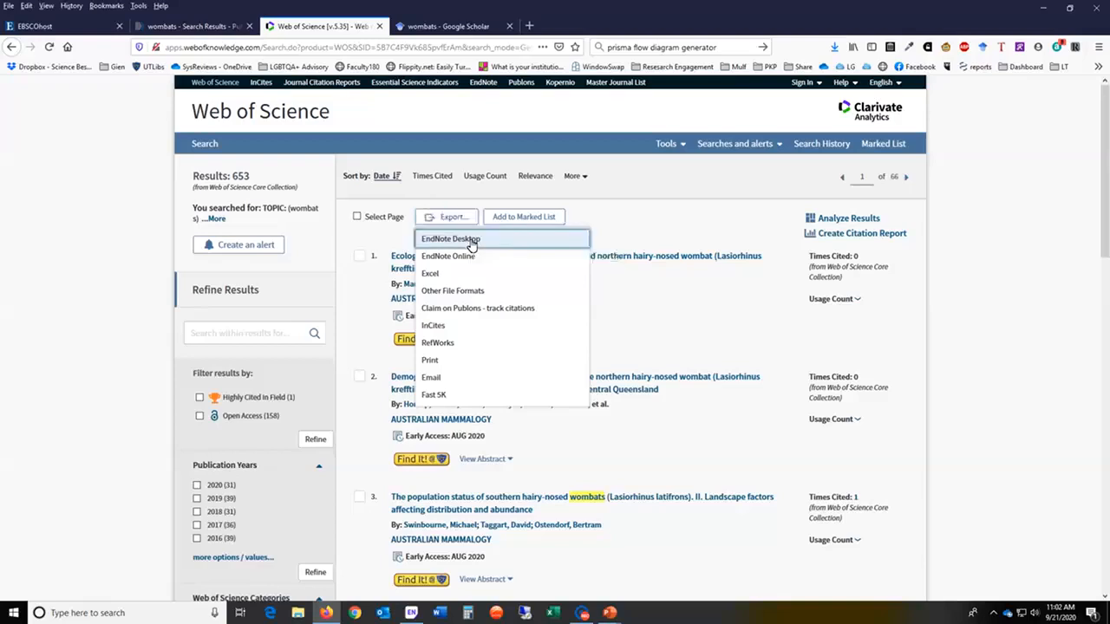
{"action": "left_click", "coordinate": [471, 243]}
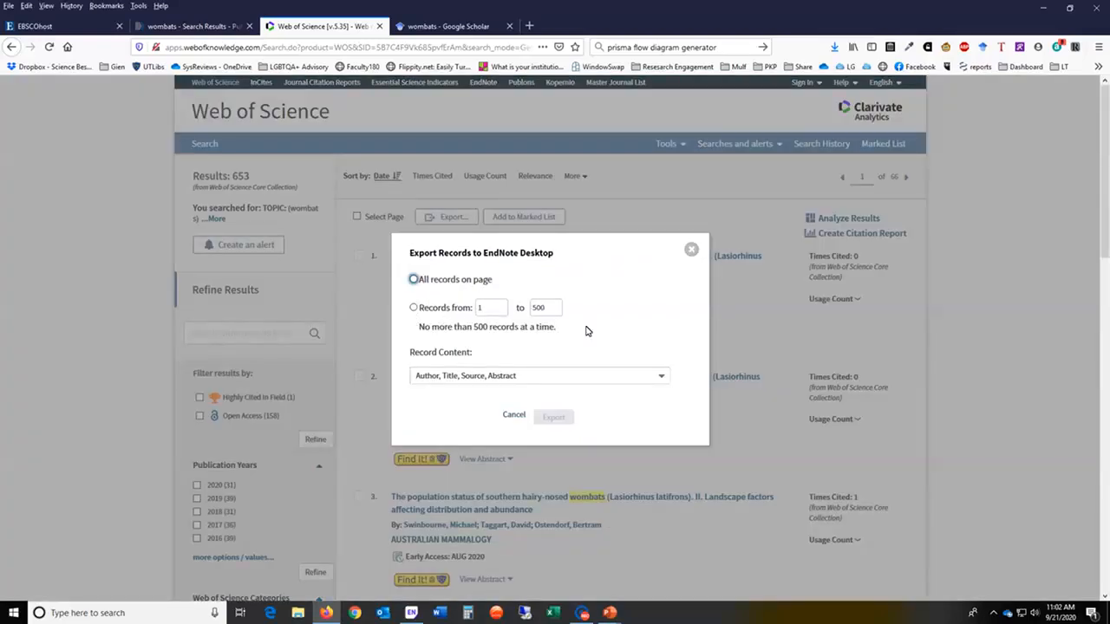
{"action": "left_click", "coordinate": [515, 417]}
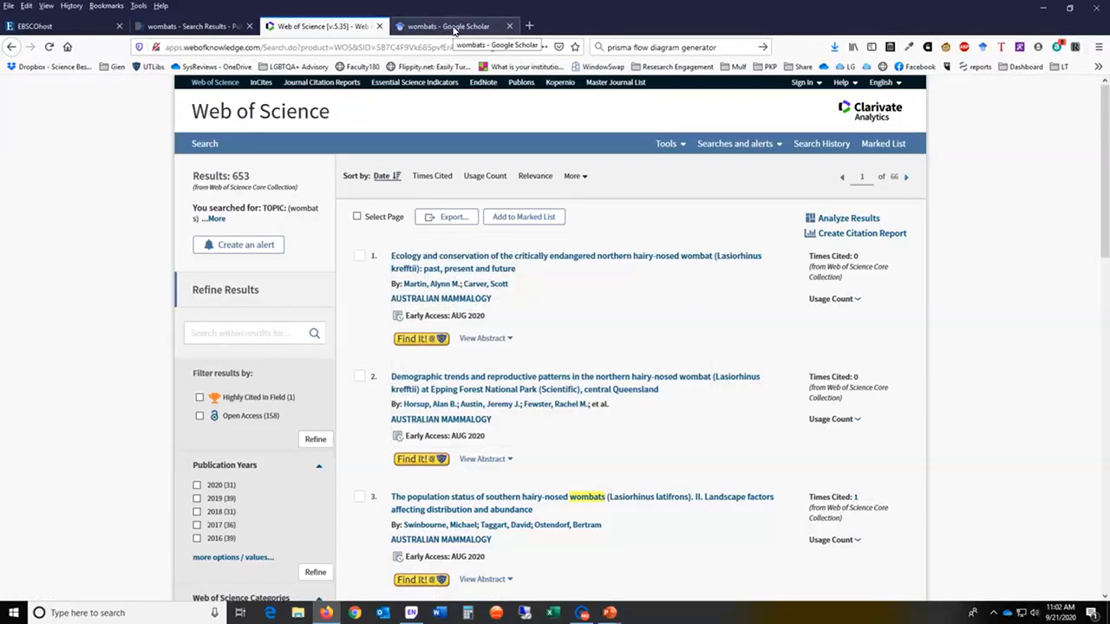
Step: Examine the EndNote citation download for the book Wombats in the Google Scholar results, leaving without importing it
{"action": "left_click", "coordinate": [454, 31]}
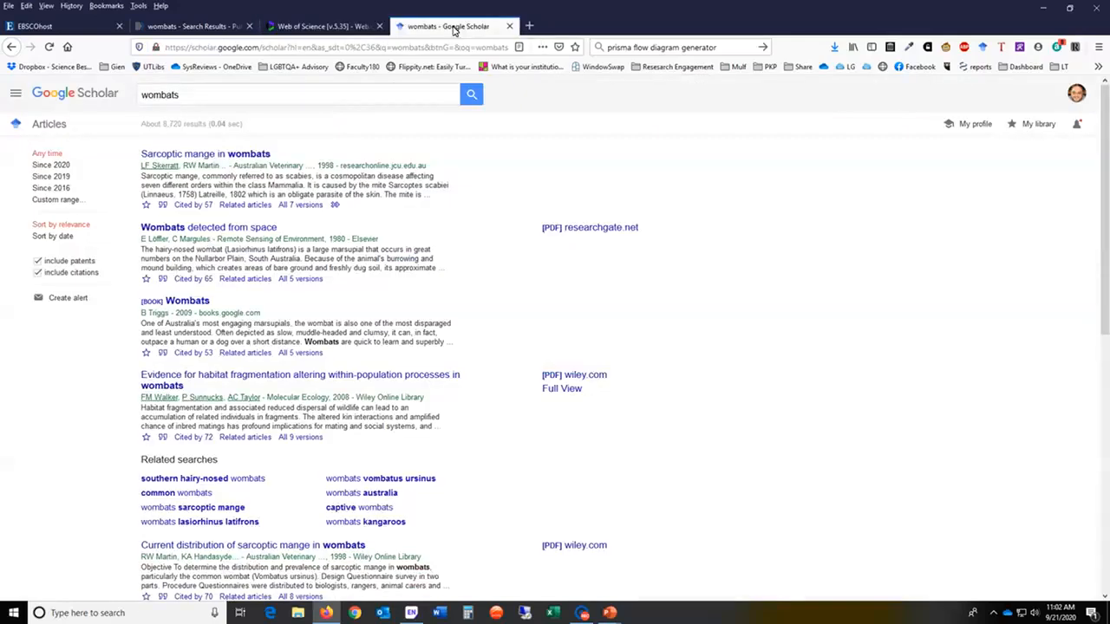
{"action": "left_click", "coordinate": [694, 49]}
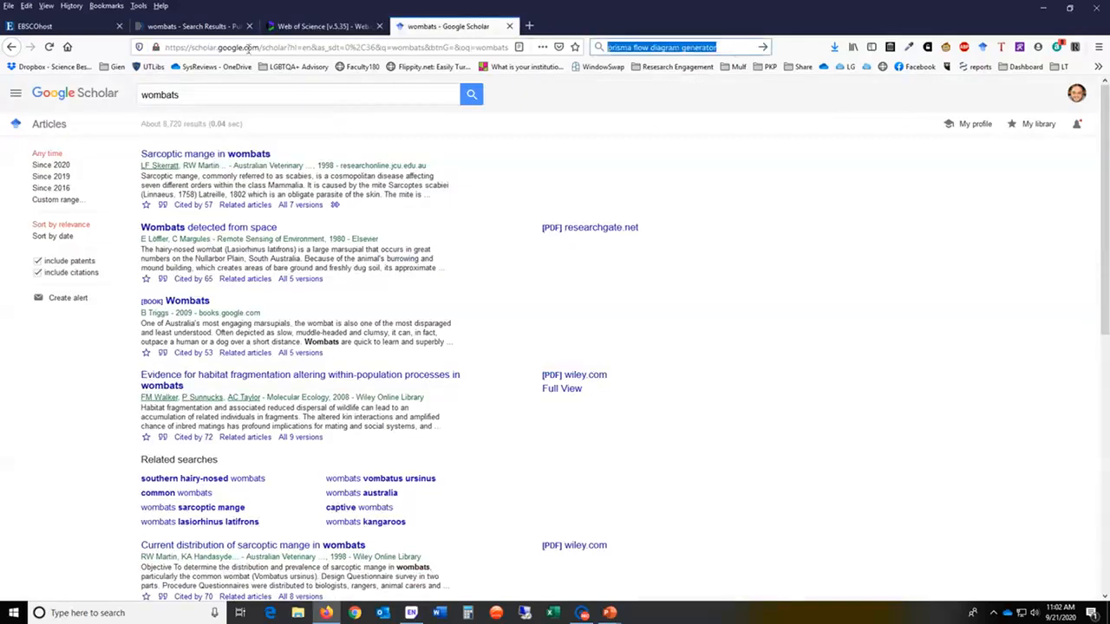
{"action": "key", "text": "BackSpace"}
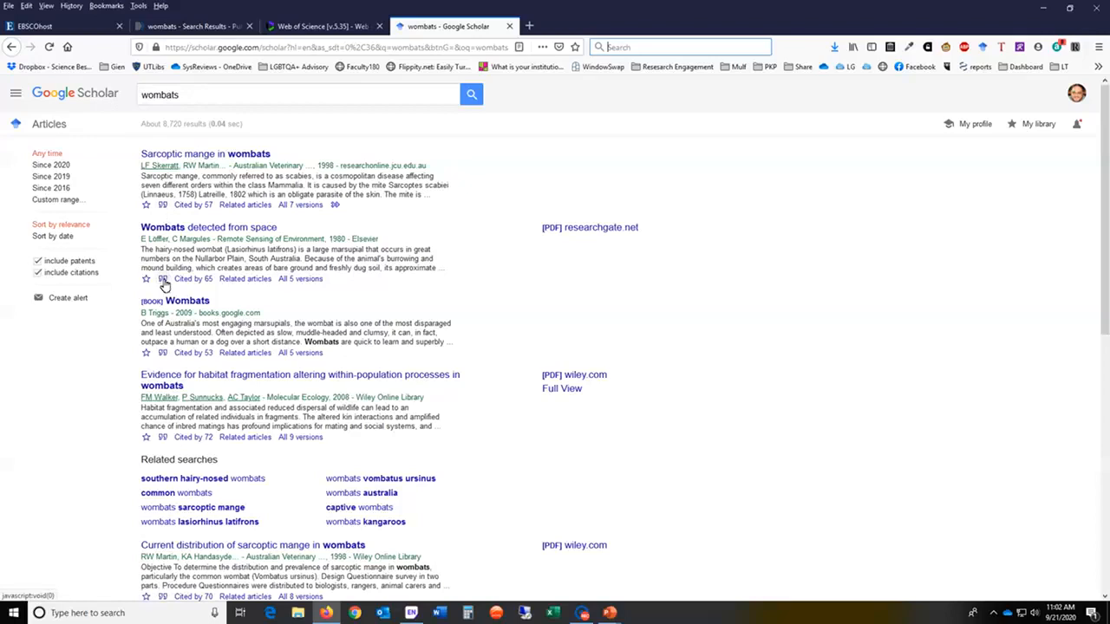
{"action": "left_click", "coordinate": [162, 353]}
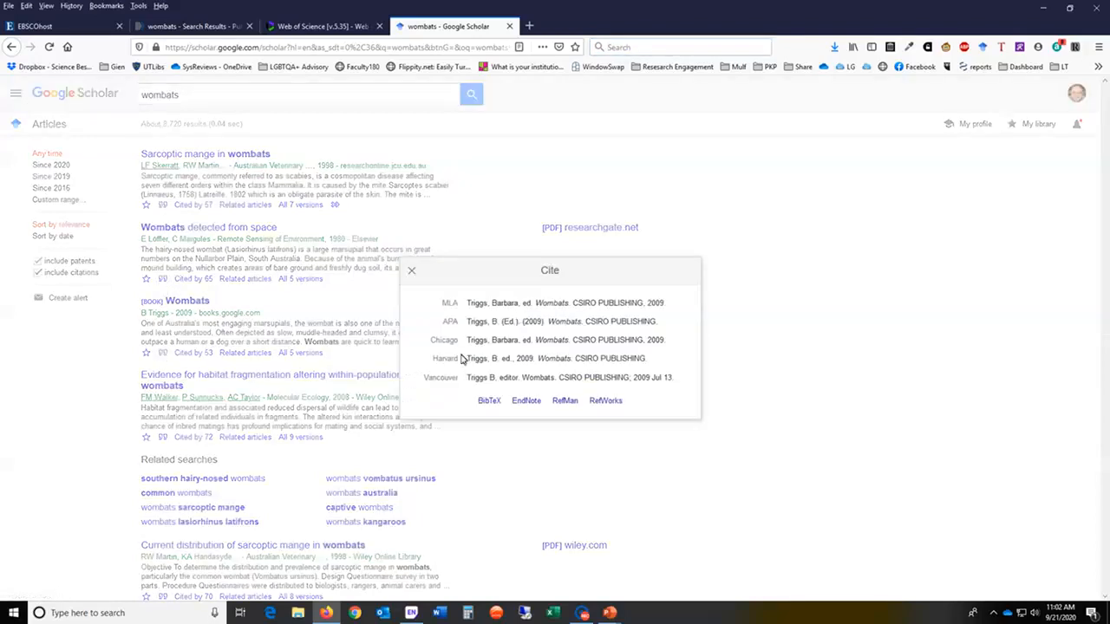
{"action": "left_click", "coordinate": [526, 402]}
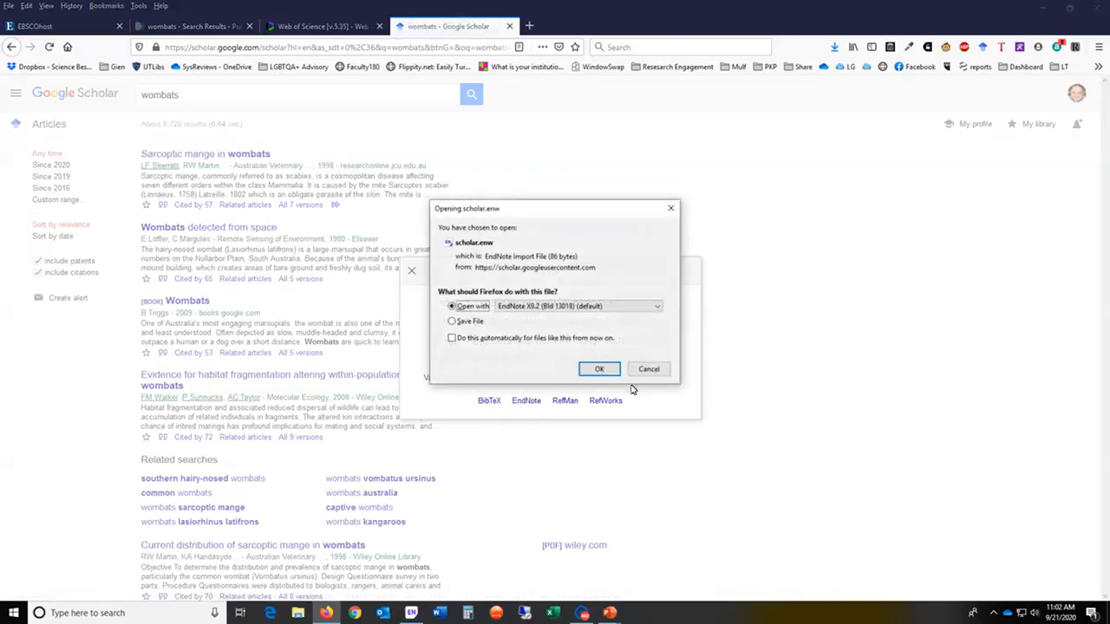
{"action": "left_click", "coordinate": [652, 372]}
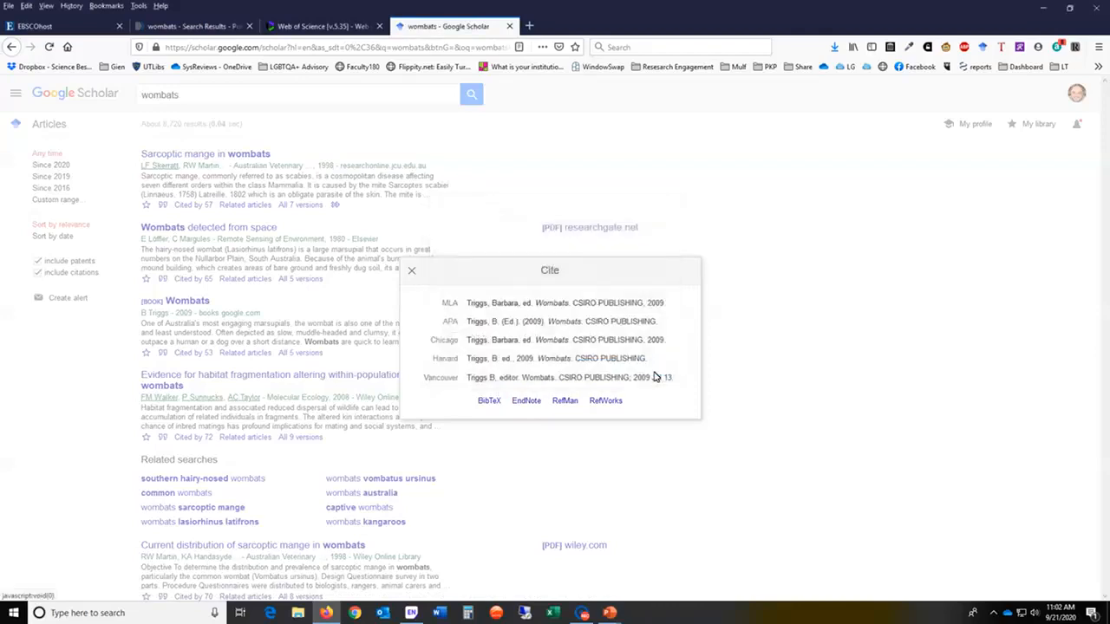
{"action": "left_click", "coordinate": [411, 271]}
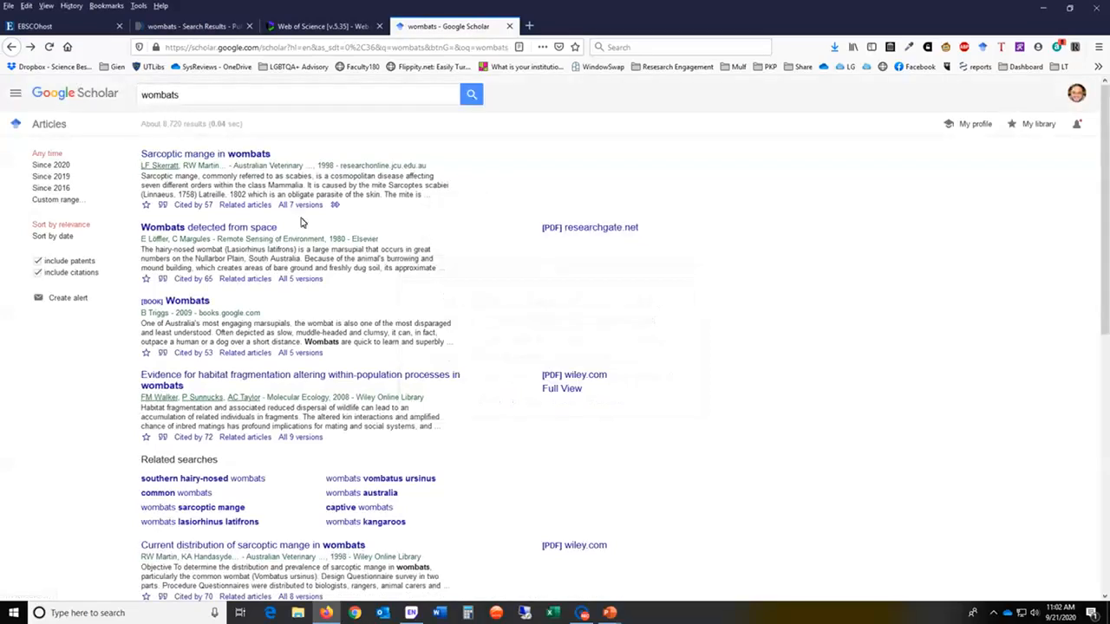
Step: Set Google Scholar's bibliography manager to show links to import citations into EndNote and save the settings
{"action": "left_click", "coordinate": [16, 94]}
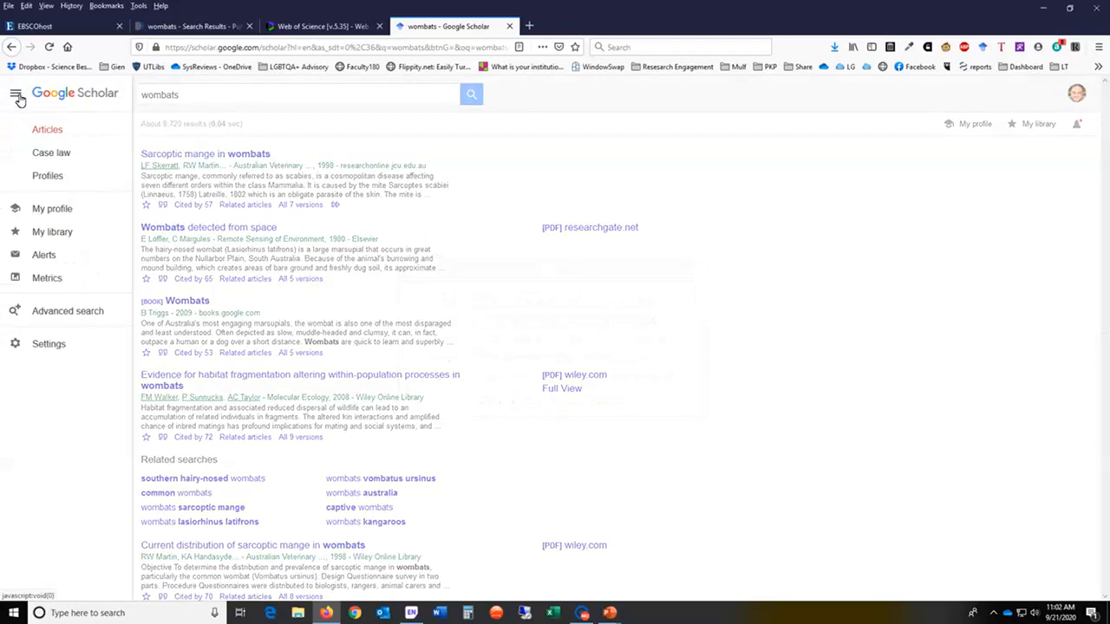
{"action": "left_click", "coordinate": [51, 356]}
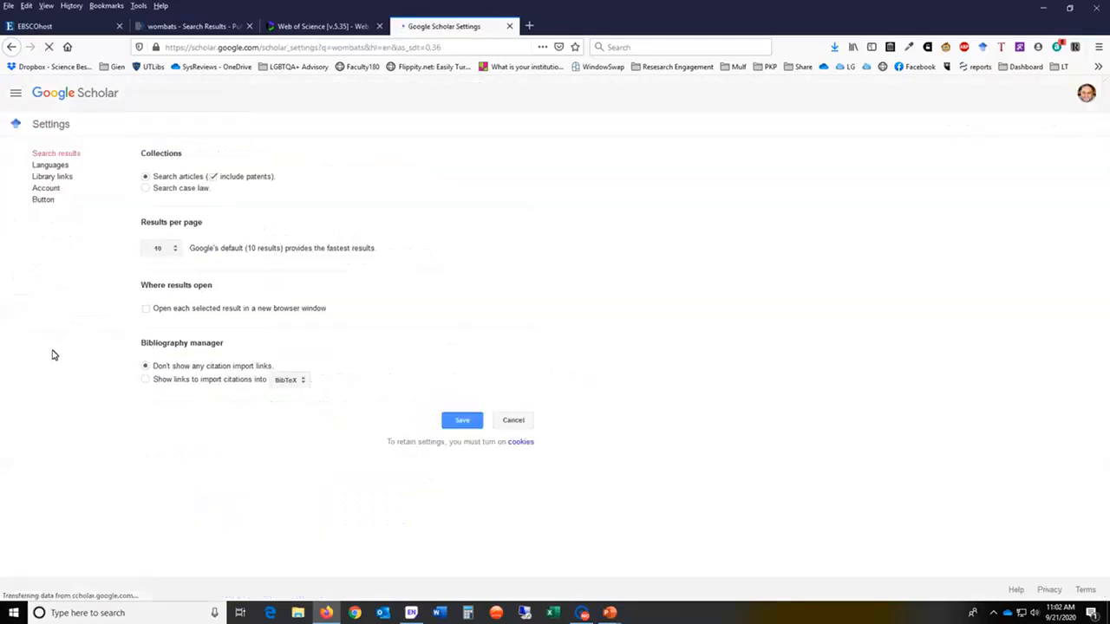
{"action": "left_click", "coordinate": [301, 383]}
{"action": "left_click", "coordinate": [310, 399]}
{"action": "left_click", "coordinate": [463, 420]}
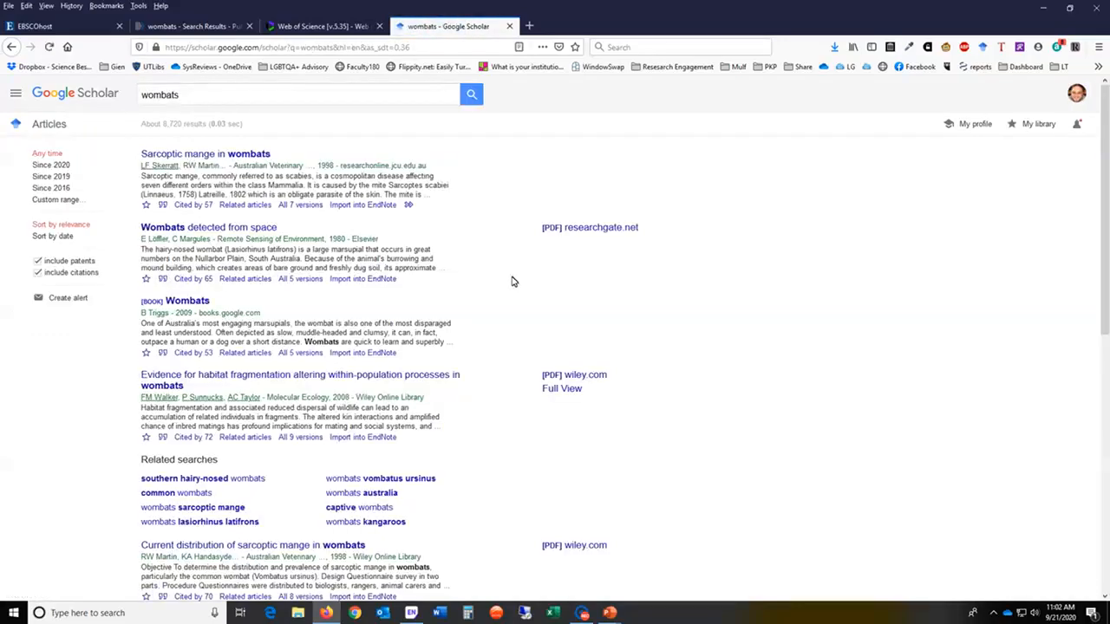
Step: Import the Google Scholar citation "Sarcoptic mange in wombats" into EndNote and display all references in the library
{"action": "left_click", "coordinate": [375, 208]}
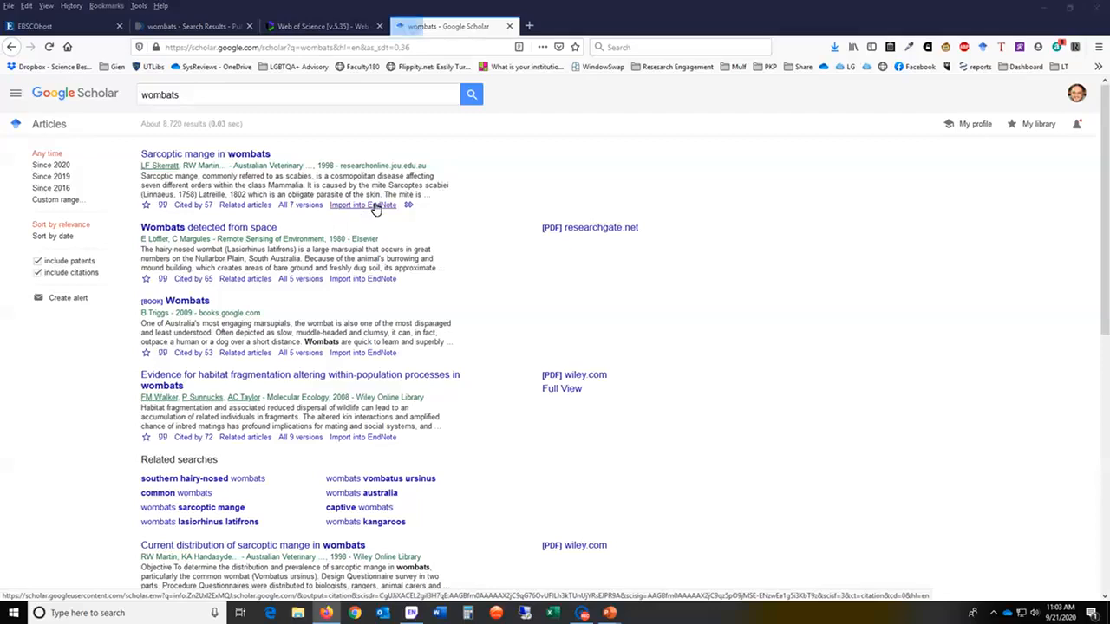
{"action": "left_click", "coordinate": [585, 370]}
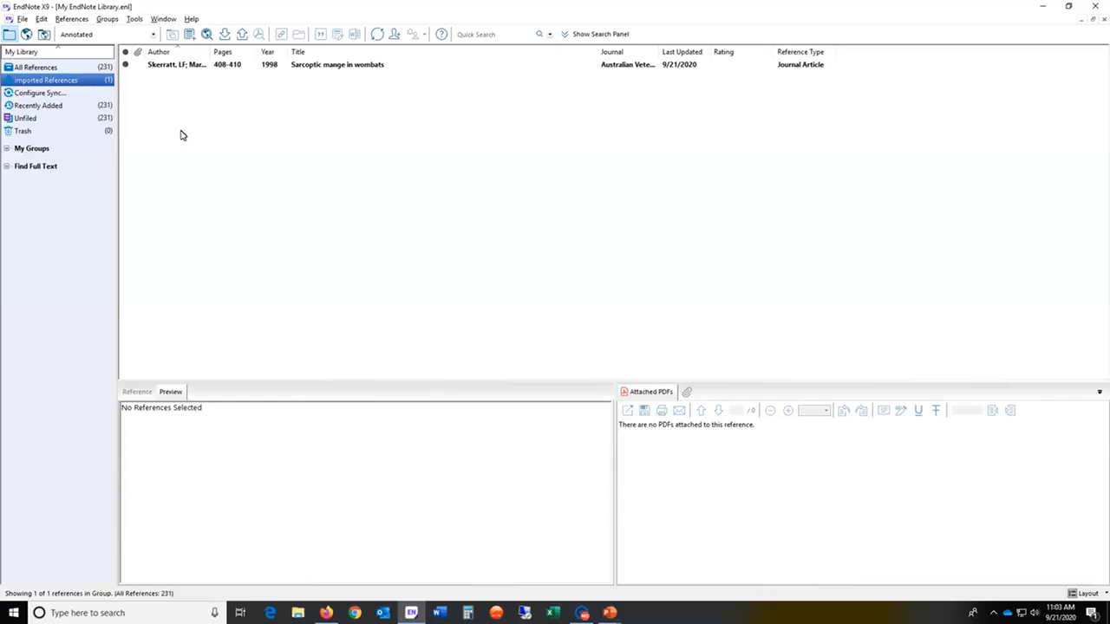
{"action": "left_click", "coordinate": [90, 69]}
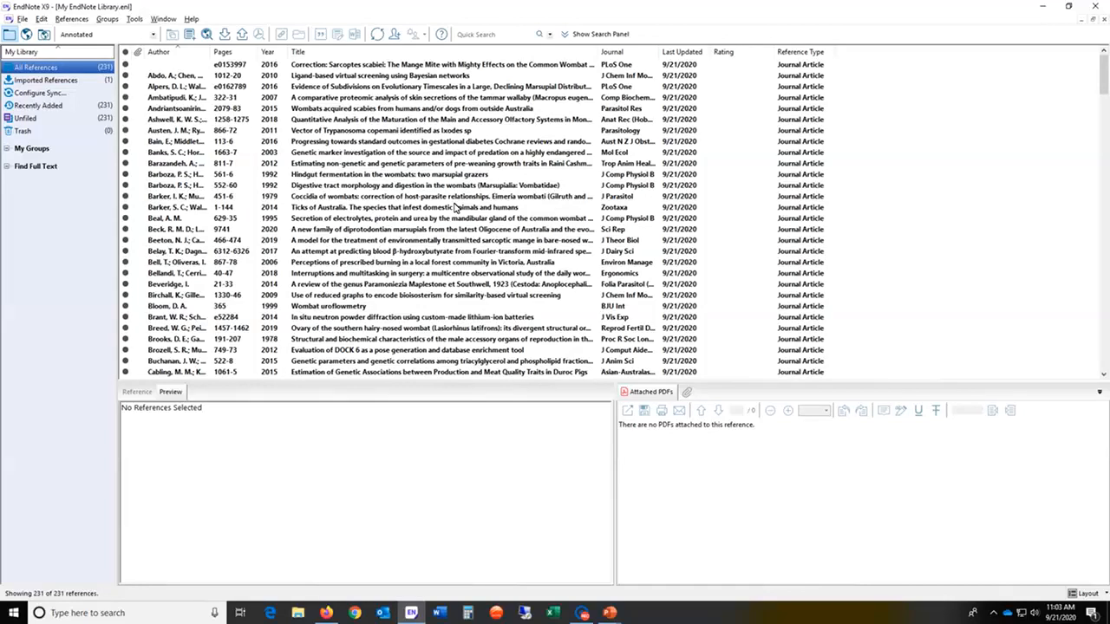
Step: Import the carp folder of PDFs with the PDF import option, importing all duplicates and creating a group set for the import
{"action": "left_click", "coordinate": [22, 18]}
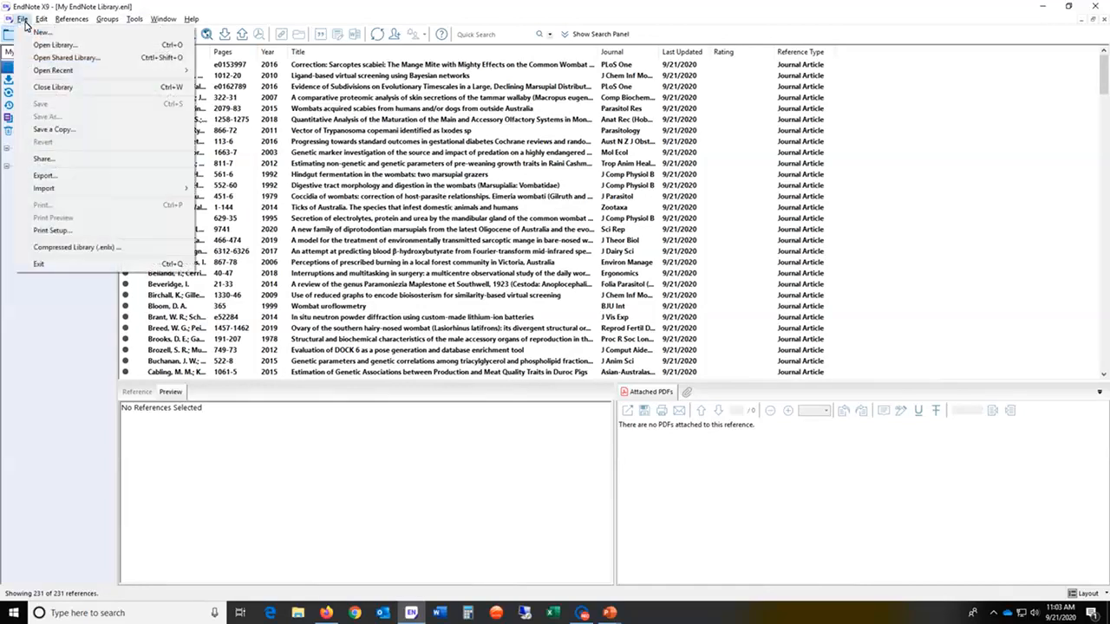
{"action": "mouse_move", "coordinate": [98, 194]}
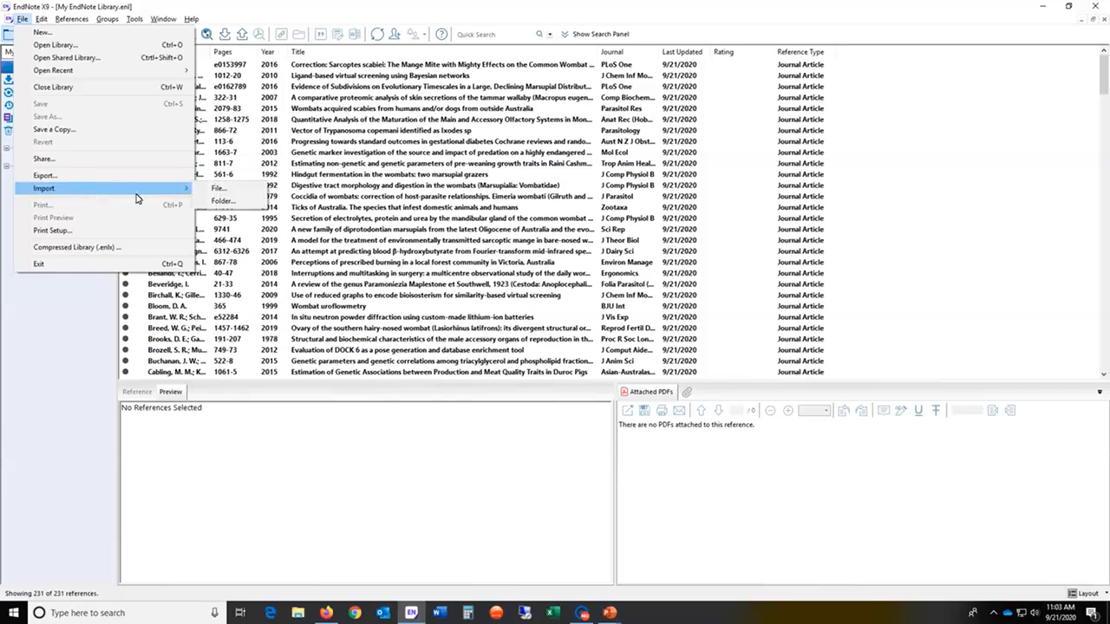
{"action": "left_click", "coordinate": [223, 201]}
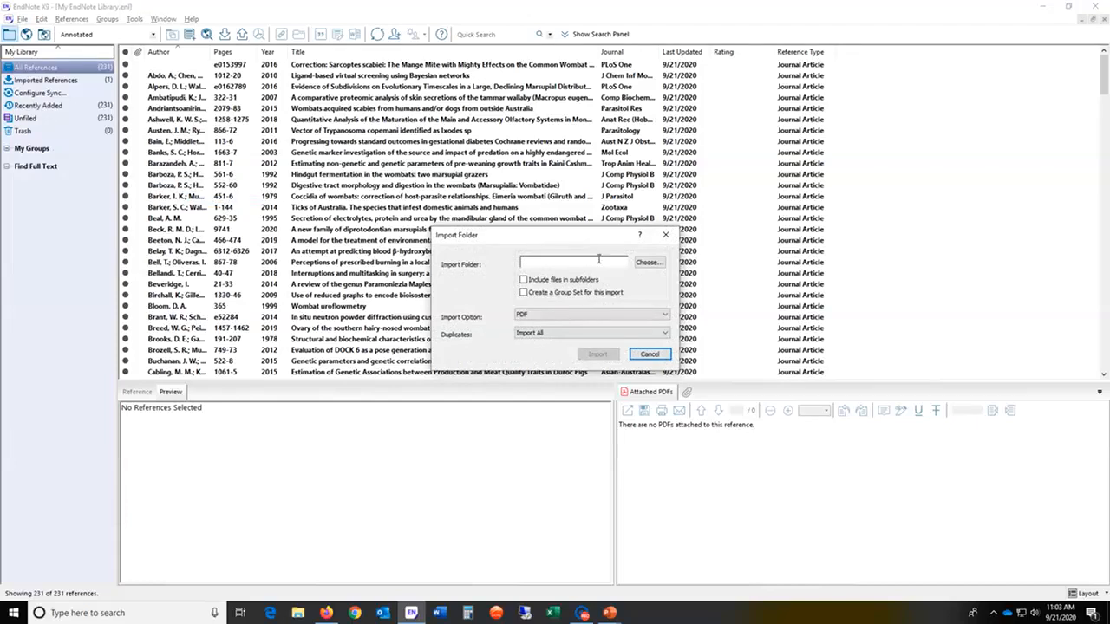
{"action": "left_click", "coordinate": [649, 262]}
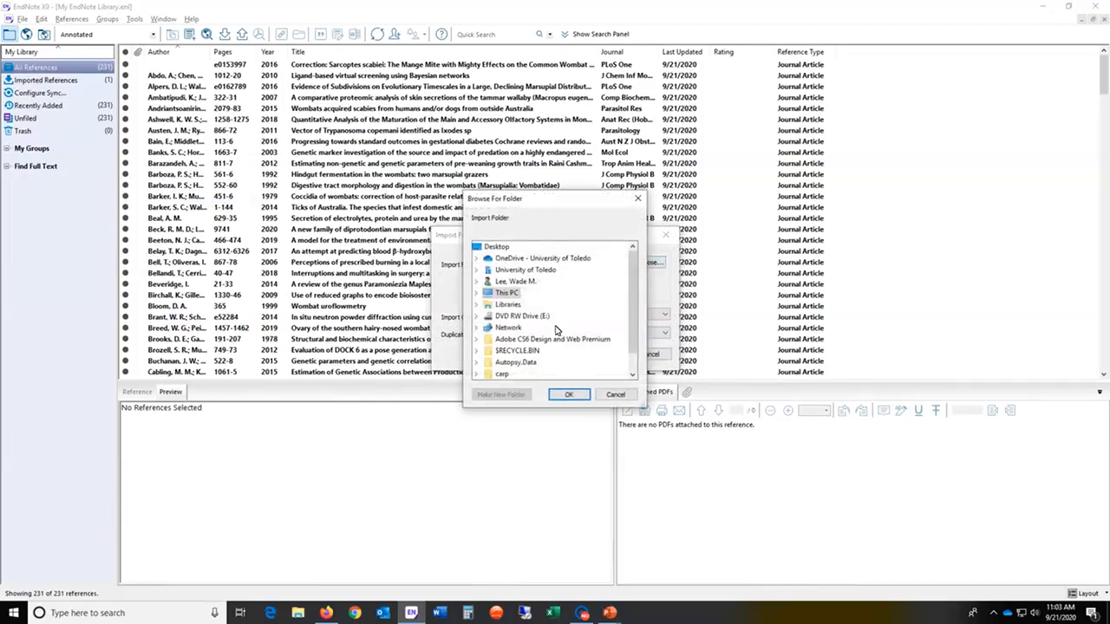
{"action": "scroll", "coordinate": [556, 329], "scroll_direction": "down", "scroll_amount": 1}
{"action": "left_click", "coordinate": [502, 351]}
{"action": "left_click", "coordinate": [570, 395]}
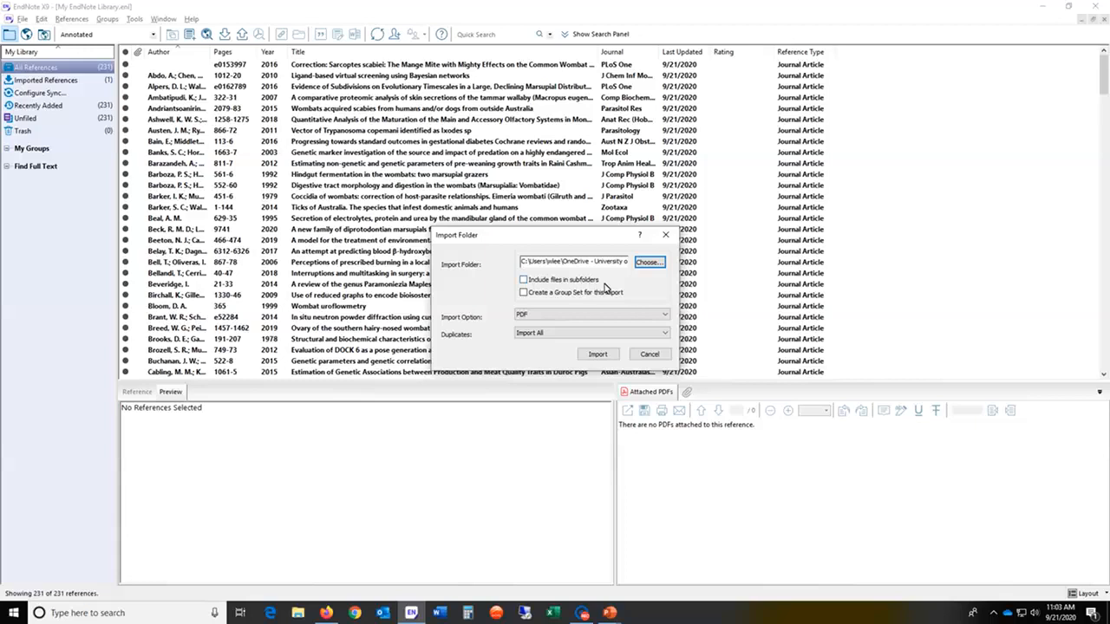
{"action": "left_click", "coordinate": [525, 293]}
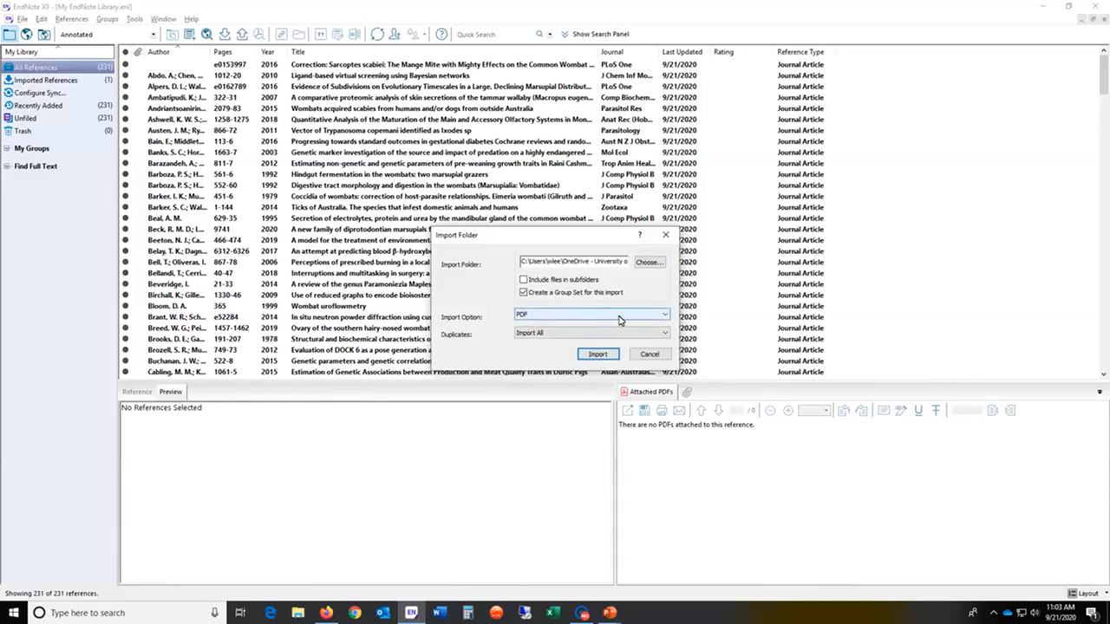
{"action": "left_click", "coordinate": [597, 354]}
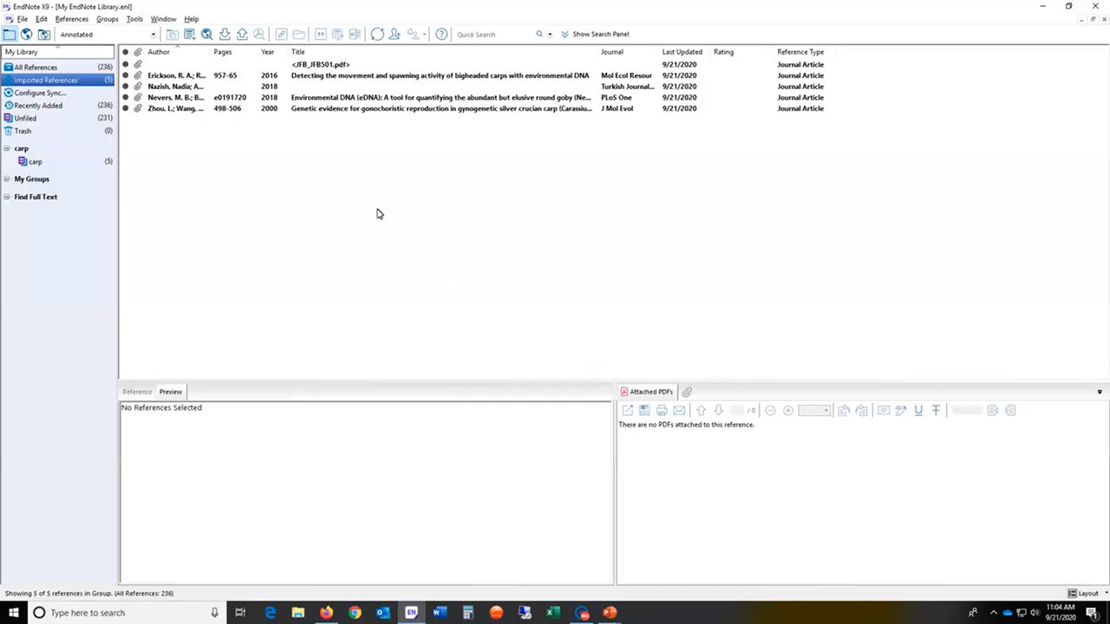
Step: Copy the title "Microsatellite Diversity and Population Structure of Hypophthalmicthys molitrix in Hatchery Populations of Punjab" from its PDF into the untitled 2018 reference
{"action": "left_click", "coordinate": [309, 111]}
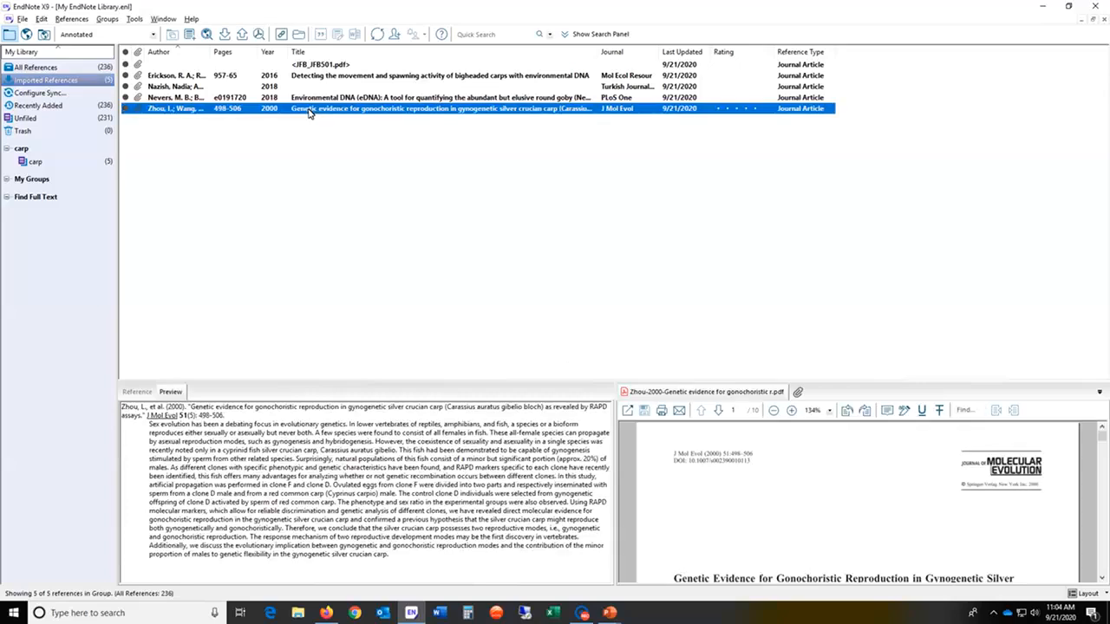
{"action": "left_click", "coordinate": [324, 98]}
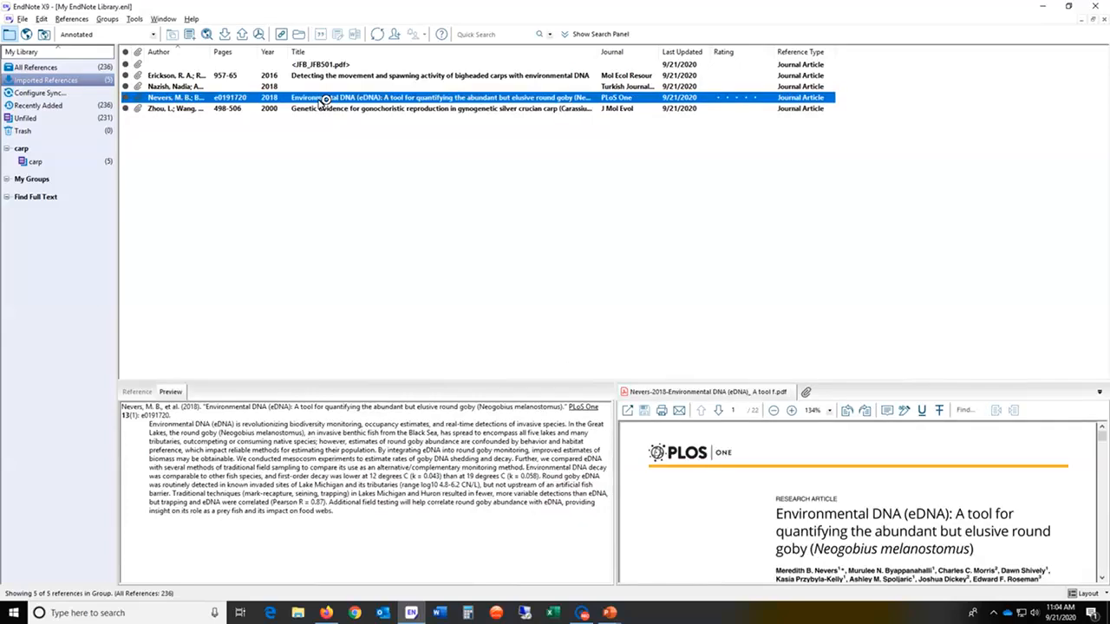
{"action": "left_click", "coordinate": [329, 88]}
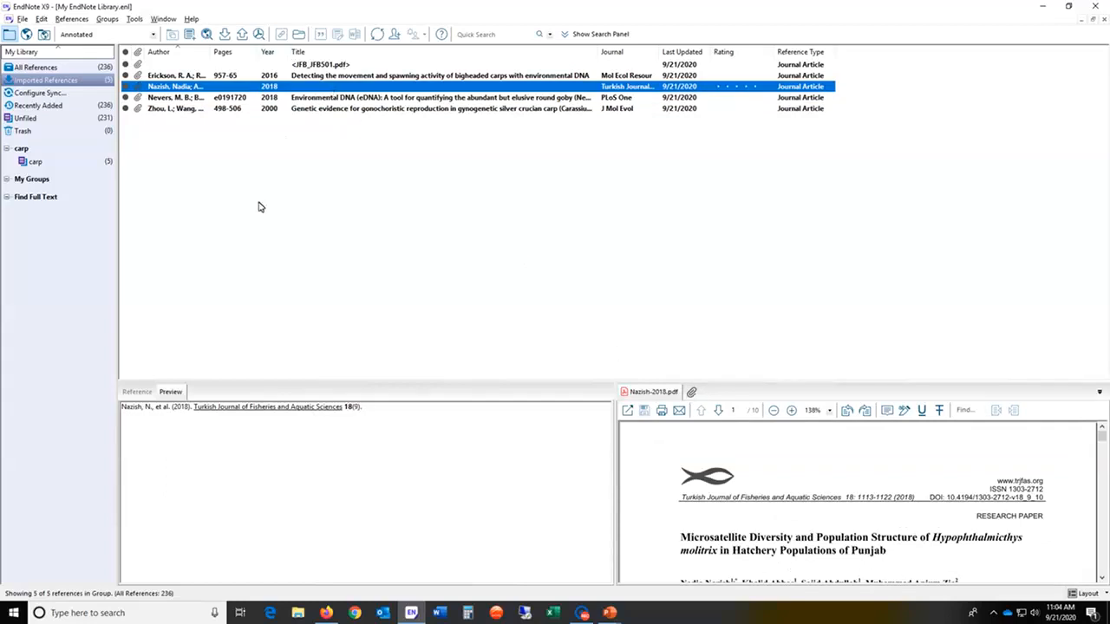
{"action": "left_click_drag", "start_coordinate": [678, 543], "coordinate": [888, 559]}
{"action": "key", "text": "ctrl+c"}
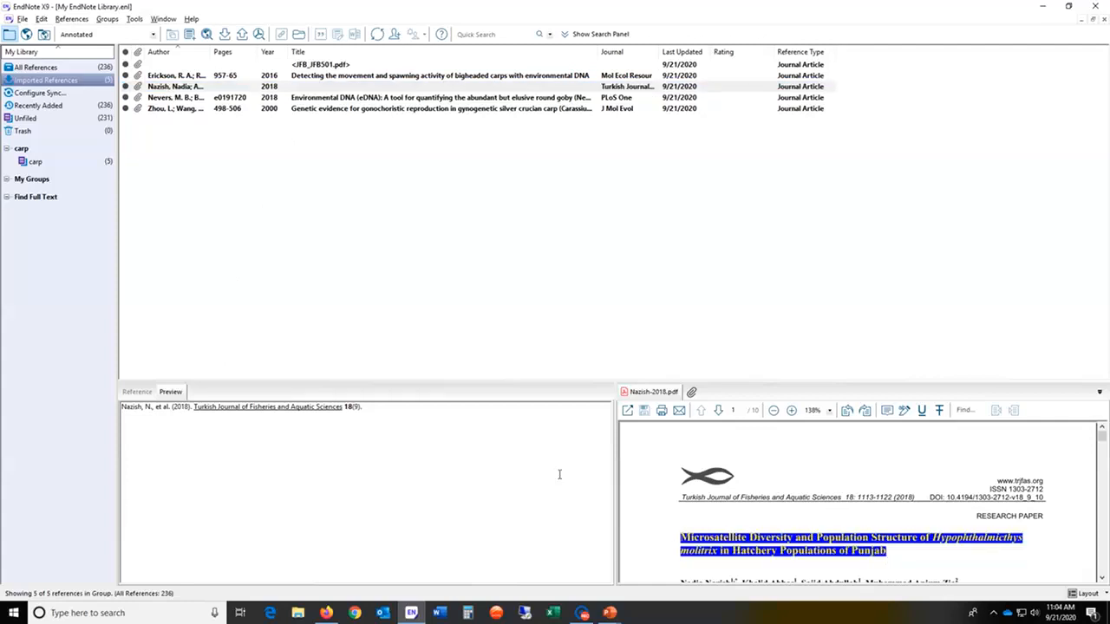
{"action": "left_click", "coordinate": [140, 394]}
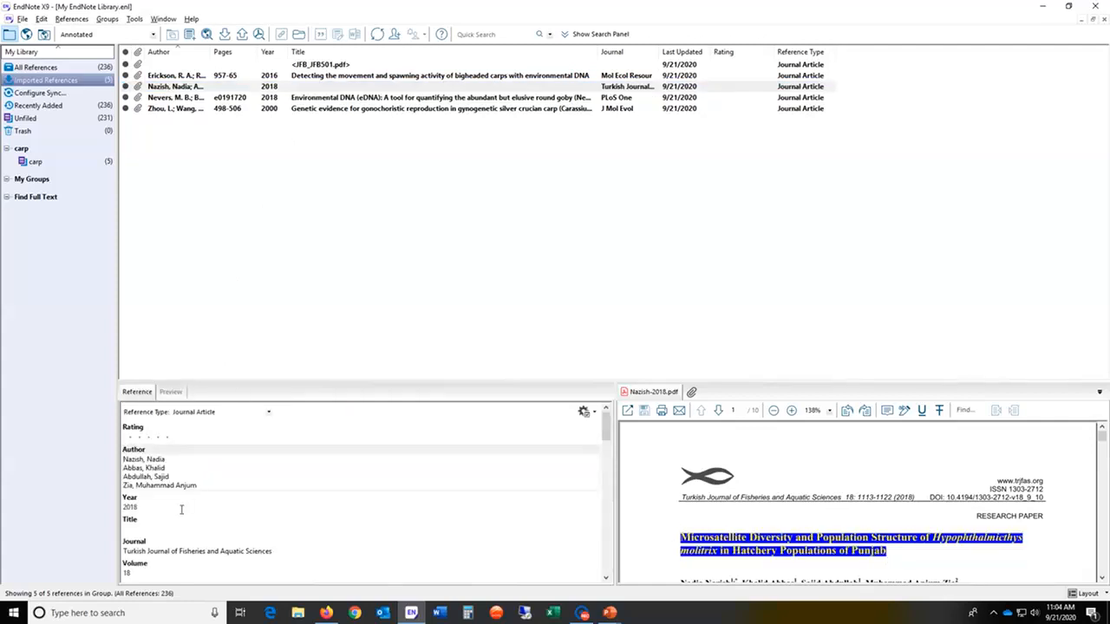
{"action": "left_click", "coordinate": [146, 530]}
{"action": "key", "text": "ctrl+v"}
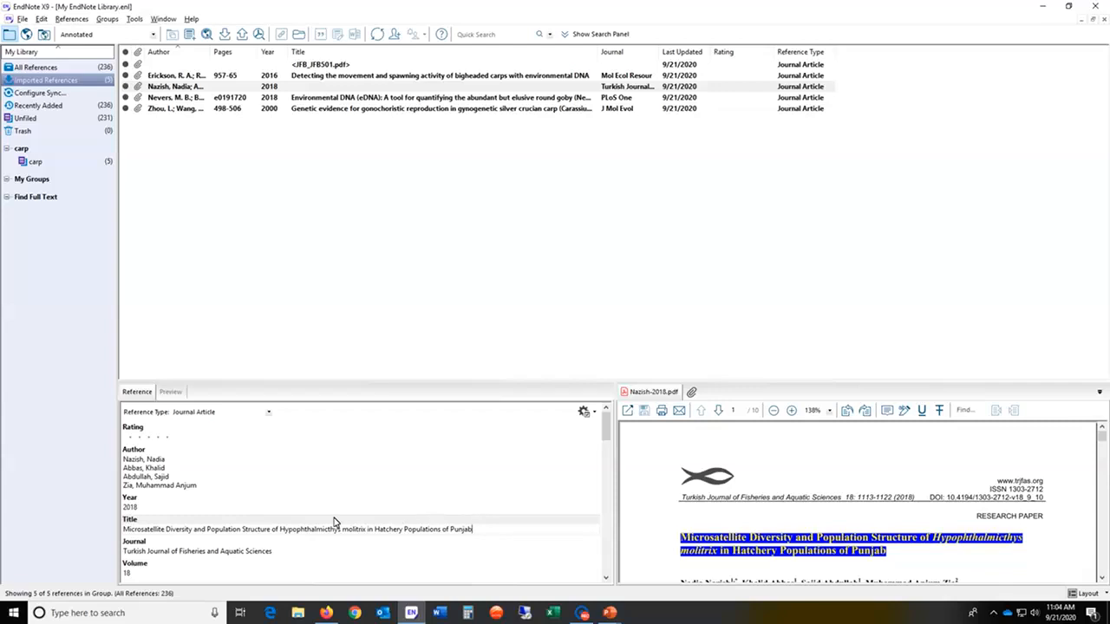
Step: Fill in the Pages field of the Turkish Journal of Fisheries and Aquatic Sciences reference with 1113-1122, as given in its PDF
{"action": "scroll", "coordinate": [335, 521], "scroll_direction": "down", "scroll_amount": 3}
{"action": "scroll", "coordinate": [169, 548], "scroll_direction": "down", "scroll_amount": 1}
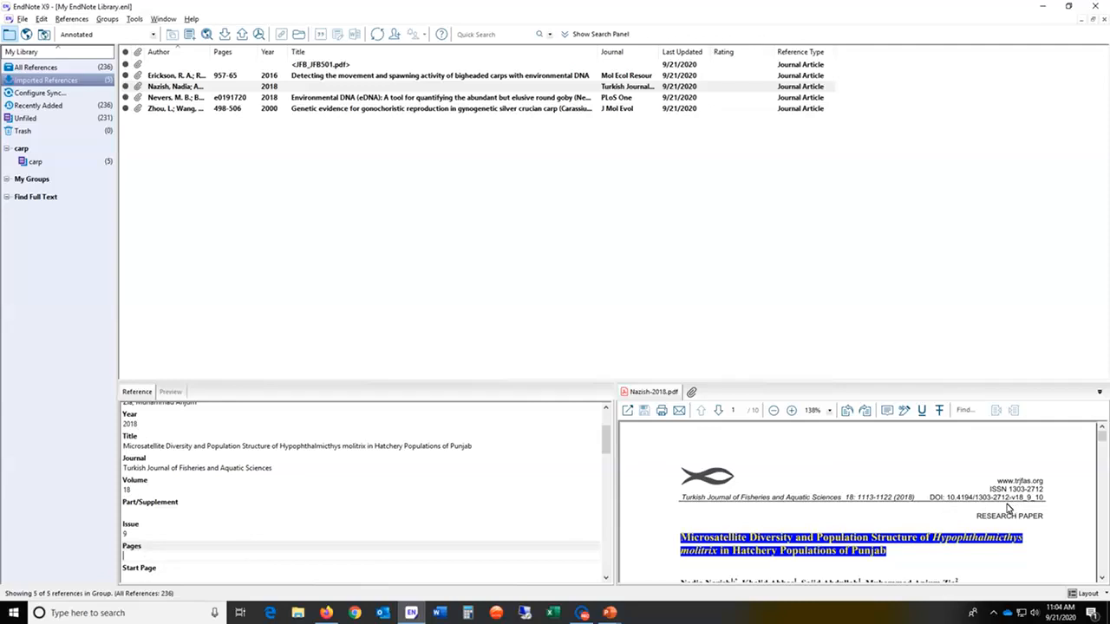
{"action": "left_click_drag", "start_coordinate": [857, 499], "coordinate": [894, 503]}
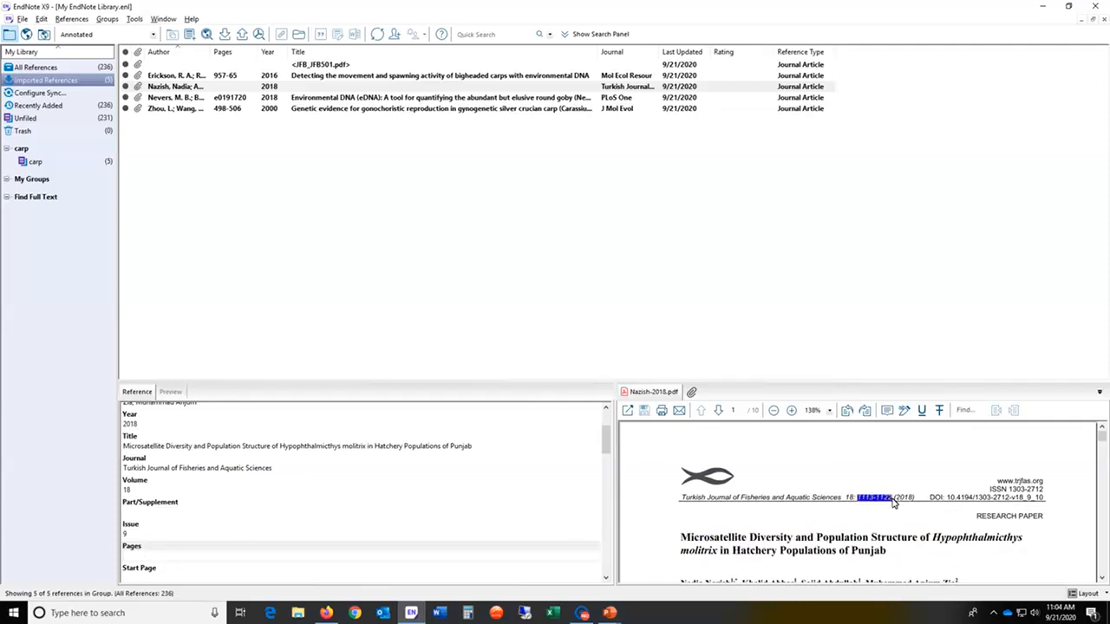
{"action": "type", "text": "1113-1122"}
Step: Open the JFB_JFB501.pdf reference and copy the article title from its attached PDF, leaving out the species name in parentheses
{"action": "left_click", "coordinate": [365, 76]}
{"action": "left_click", "coordinate": [365, 66]}
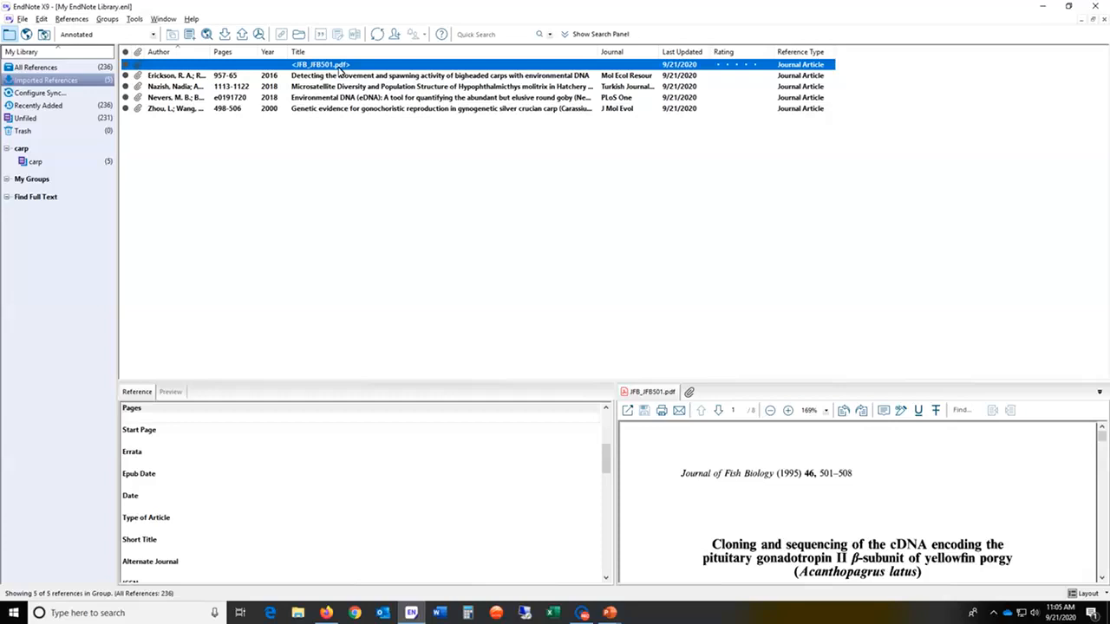
{"action": "scroll", "coordinate": [453, 468], "scroll_direction": "up", "scroll_amount": 5}
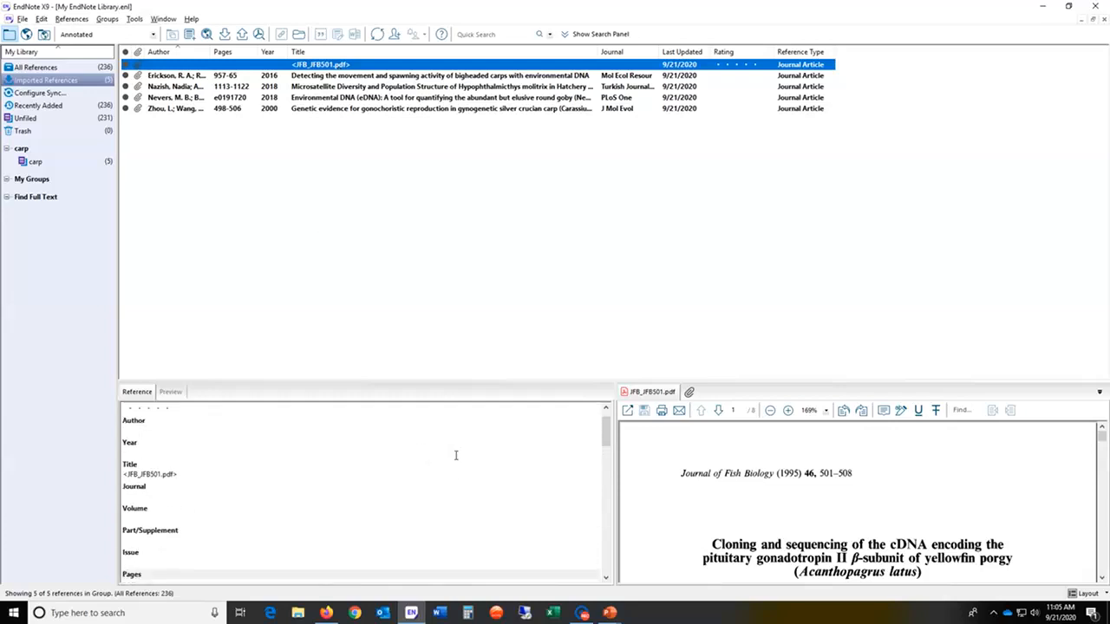
{"action": "scroll", "coordinate": [455, 455], "scroll_direction": "up", "scroll_amount": 1}
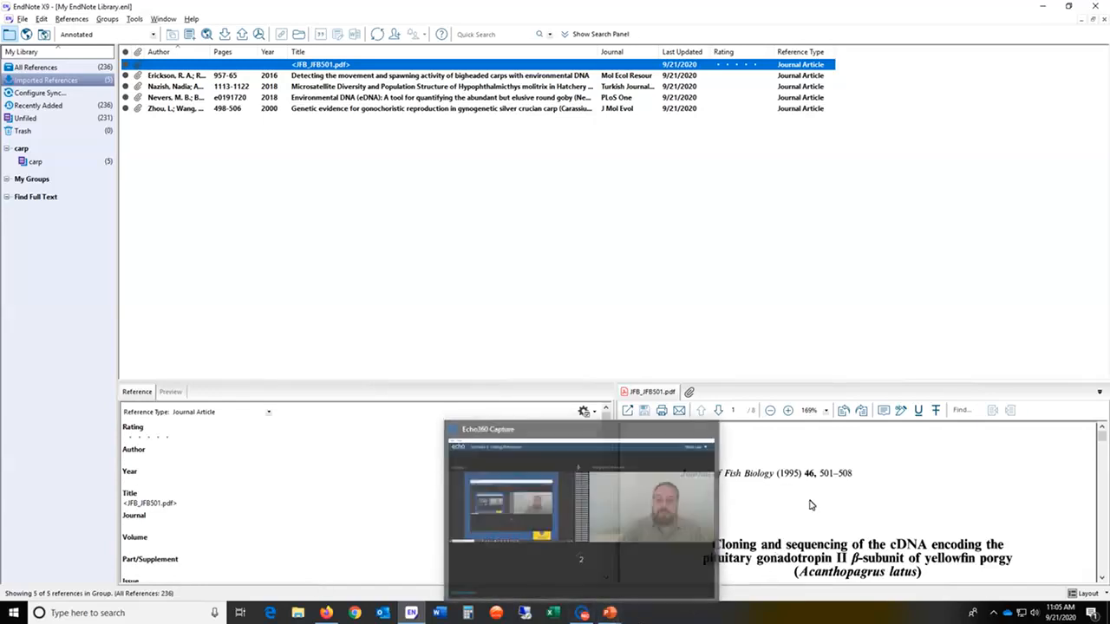
{"action": "left_click_drag", "start_coordinate": [709, 545], "coordinate": [1020, 567]}
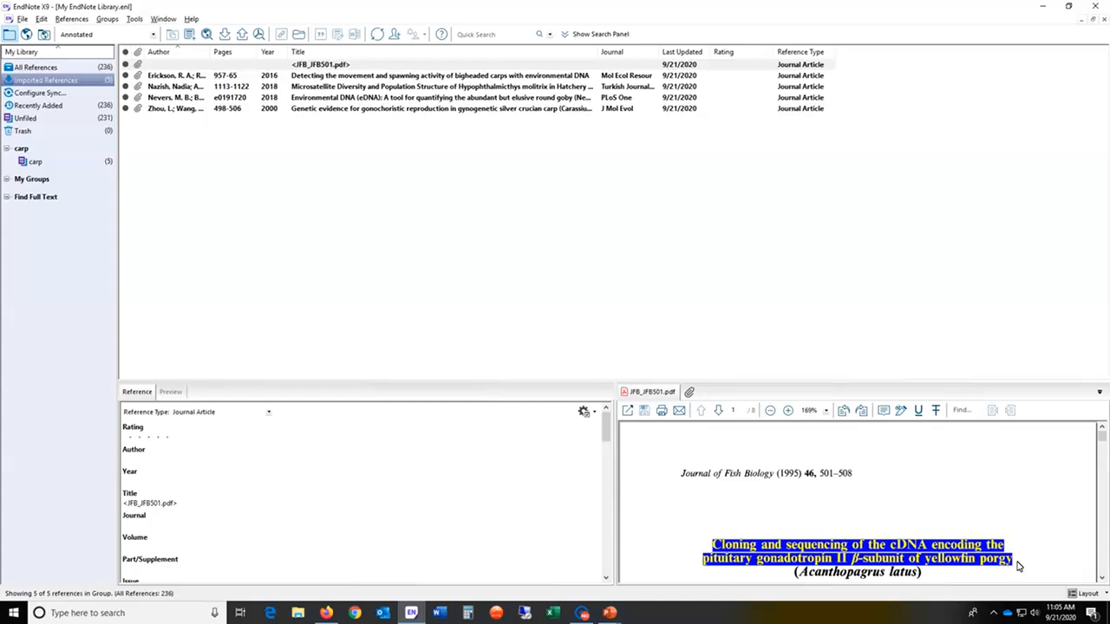
Step: Search Google Scholar for "Cloning and sequencing of the cDNA encoding the pituitary gonadotropin II β-subunit of yellowfin porgy" and import its citation into EndNote
{"action": "key", "text": "alt+Tab"}
{"action": "triple_click", "coordinate": [293, 92]}
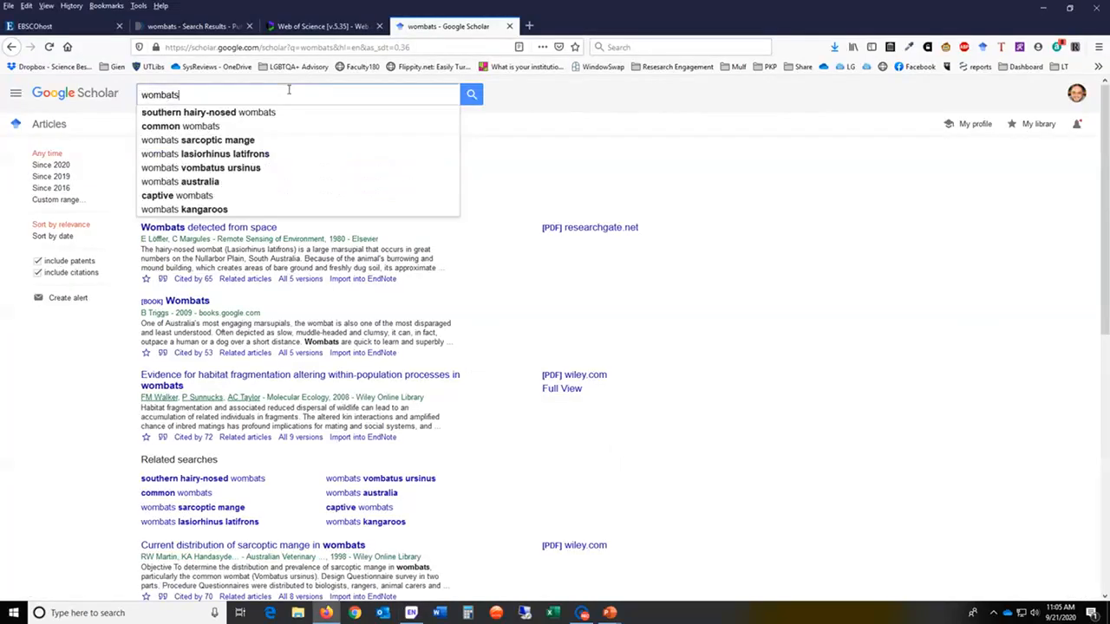
{"action": "type", "text": "Cloning and sequencing of the cDNA encoding the pituitary gonadotropin I1 P-subunit of yellowfin porgy"}
{"action": "key", "text": "Return"}
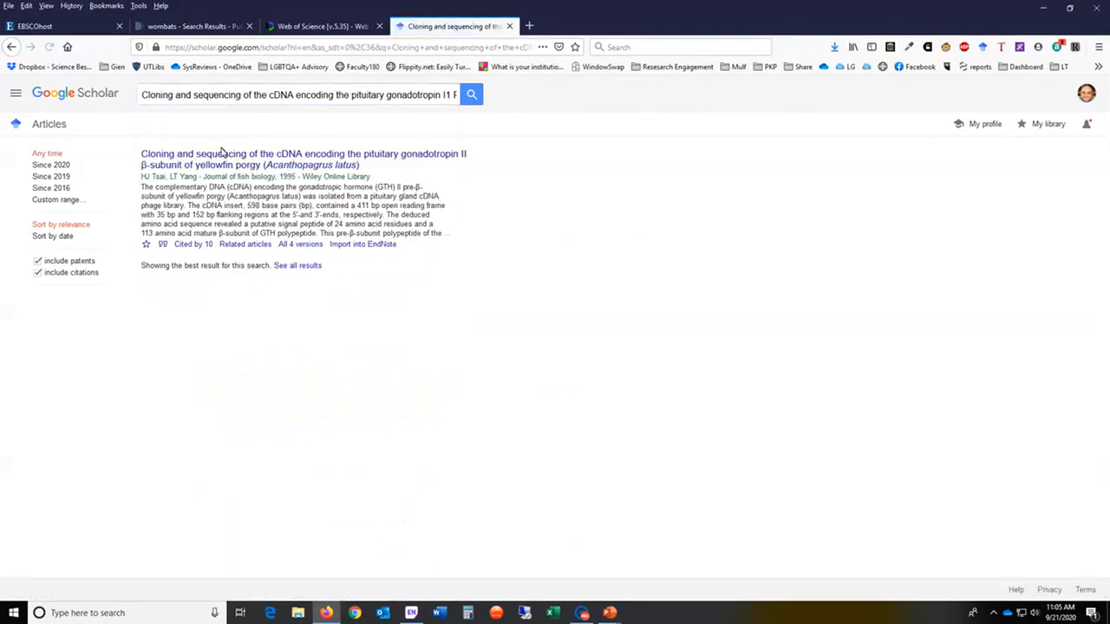
{"action": "left_click", "coordinate": [363, 250]}
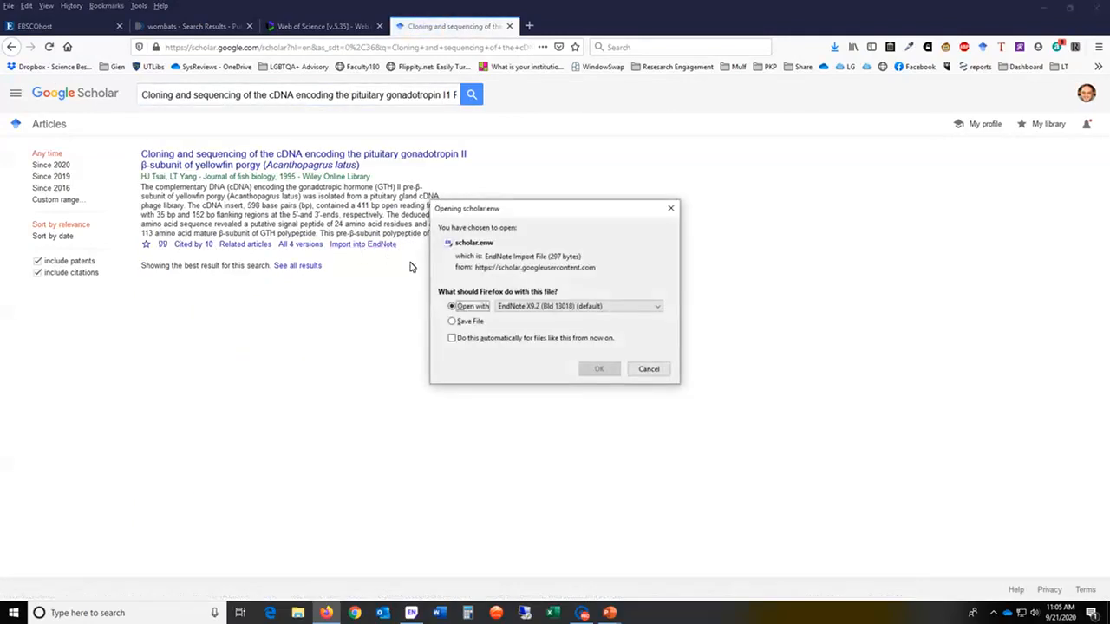
{"action": "left_click", "coordinate": [595, 371]}
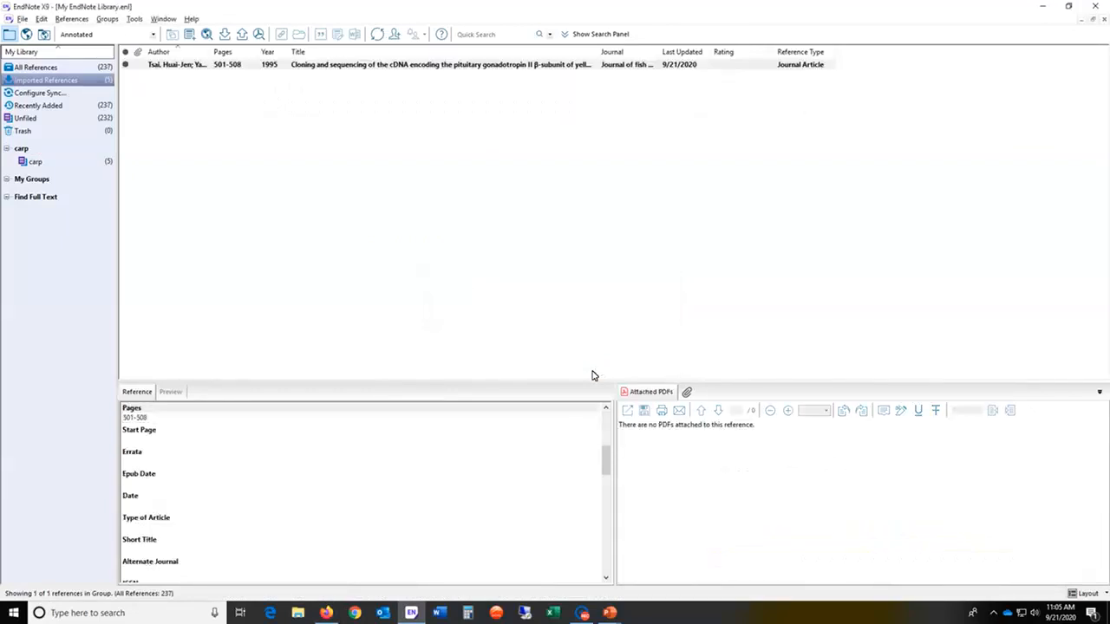
Step: Attach JFB_JFB501.pdf from the carp folder on the desktop to the newly imported 1995 yellowfin porgy reference
{"action": "left_click", "coordinate": [337, 67]}
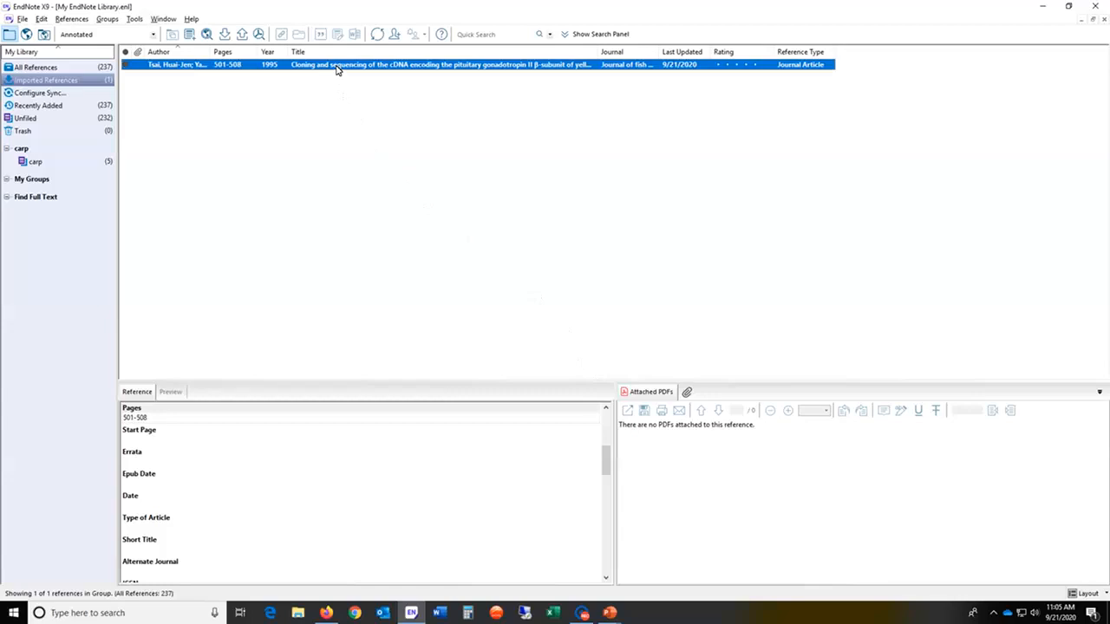
{"action": "left_click", "coordinate": [687, 393]}
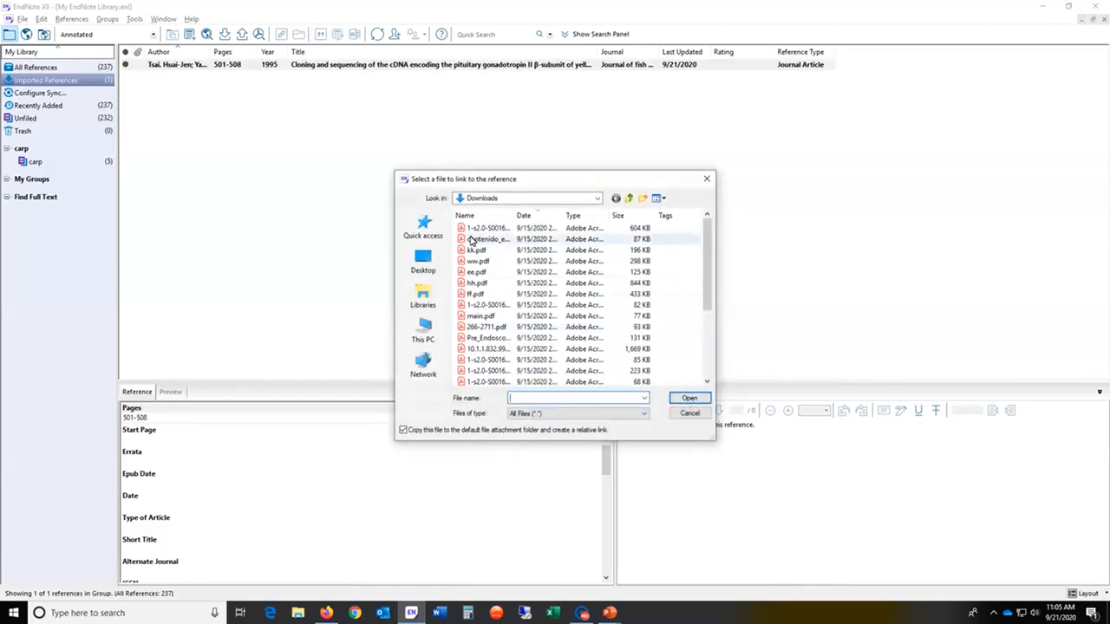
{"action": "left_click", "coordinate": [430, 266]}
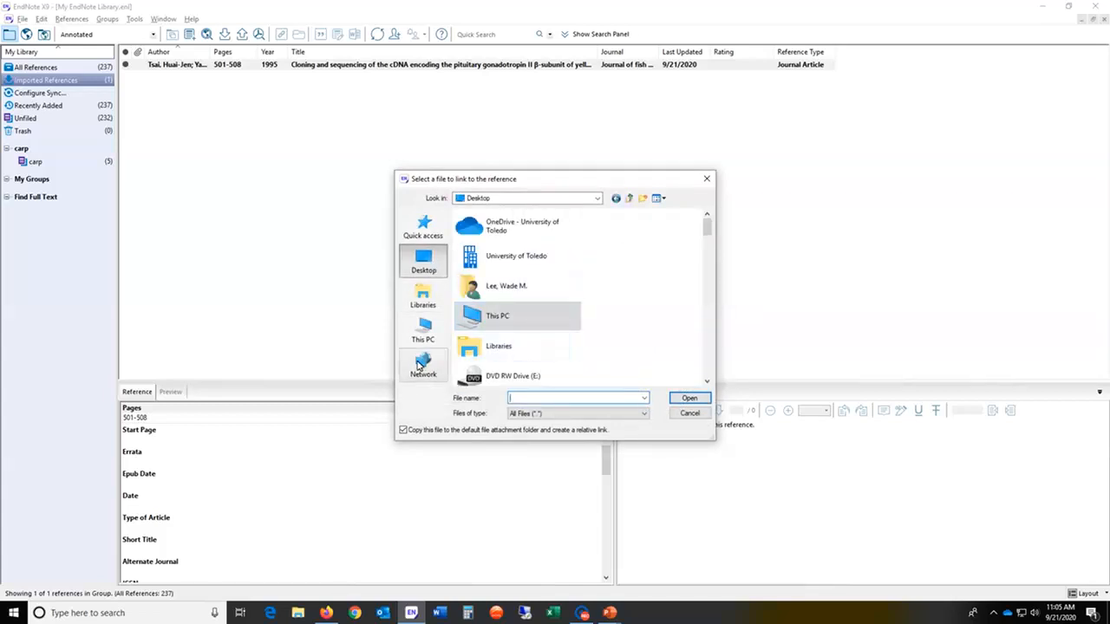
{"action": "left_click", "coordinate": [424, 334]}
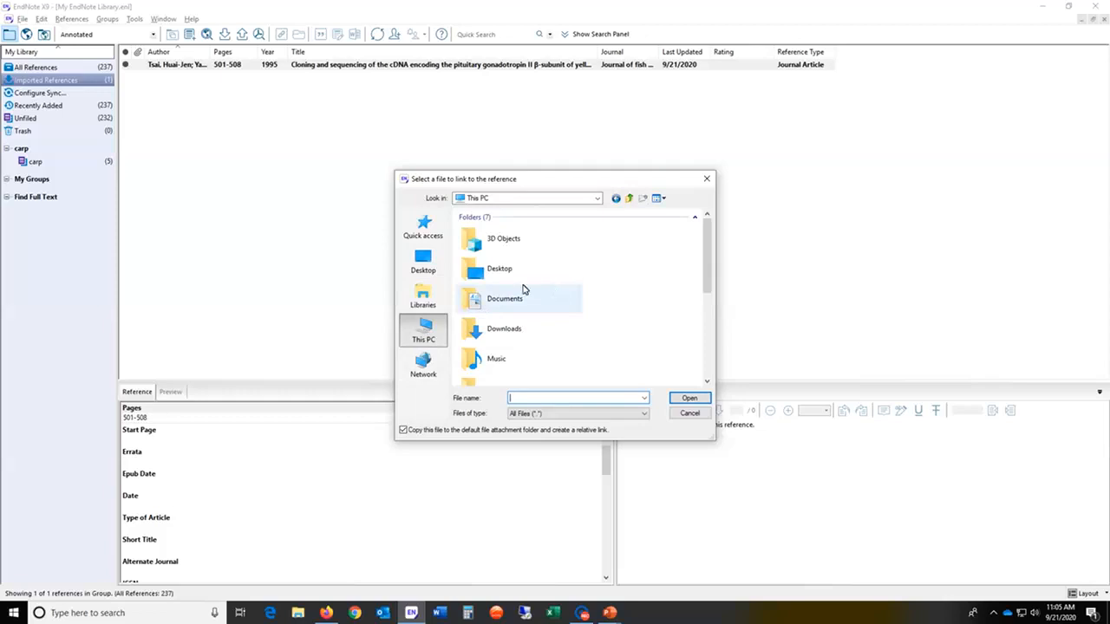
{"action": "left_click", "coordinate": [506, 276]}
{"action": "double_click", "coordinate": [482, 276]}
{"action": "double_click", "coordinate": [494, 250]}
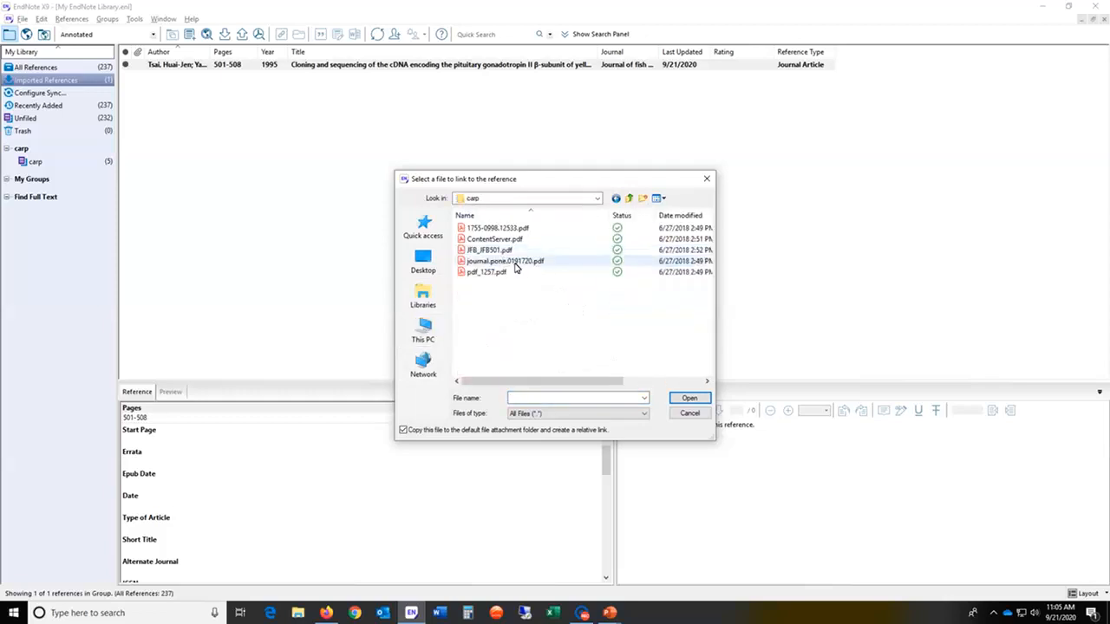
{"action": "double_click", "coordinate": [491, 251]}
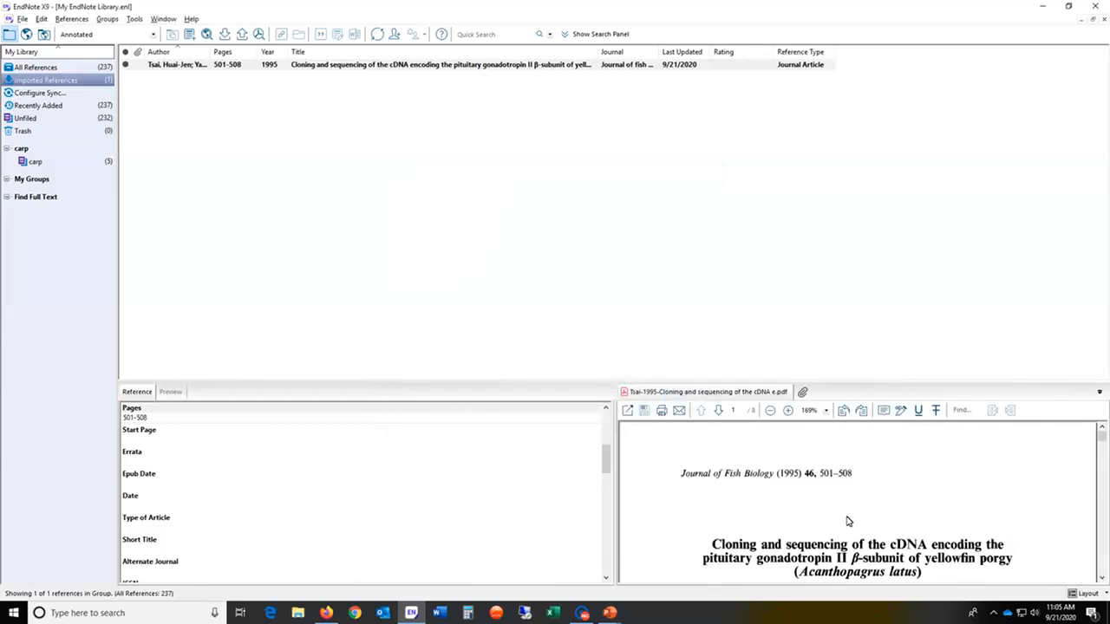
Step: Display all references in the library and create a new blank reference
{"action": "left_click", "coordinate": [98, 69]}
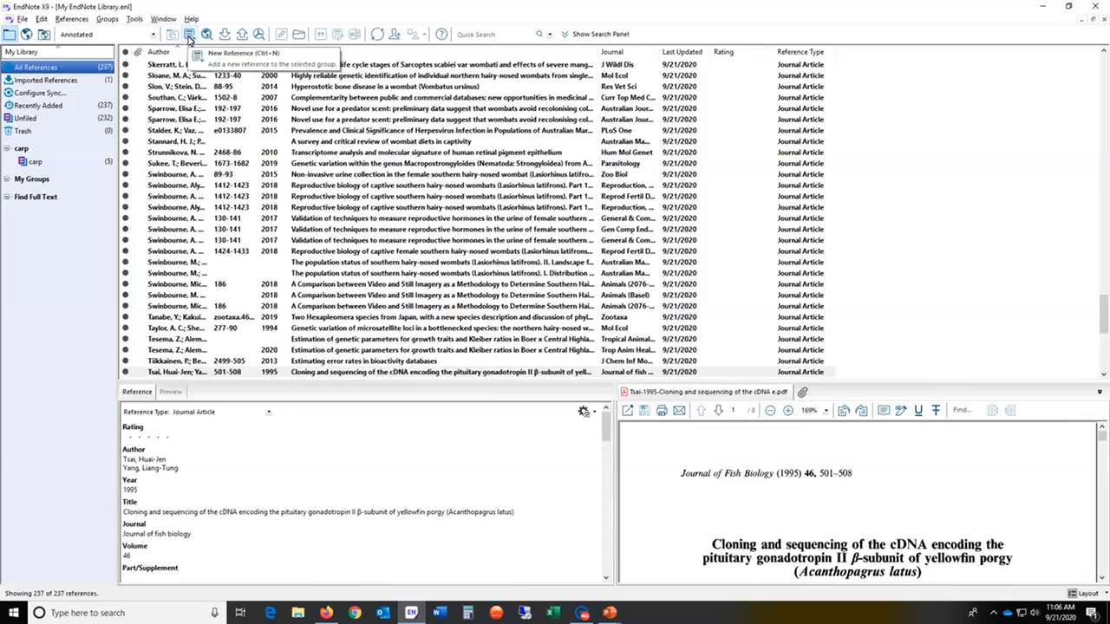
{"action": "left_click", "coordinate": [72, 18]}
{"action": "left_click", "coordinate": [78, 33]}
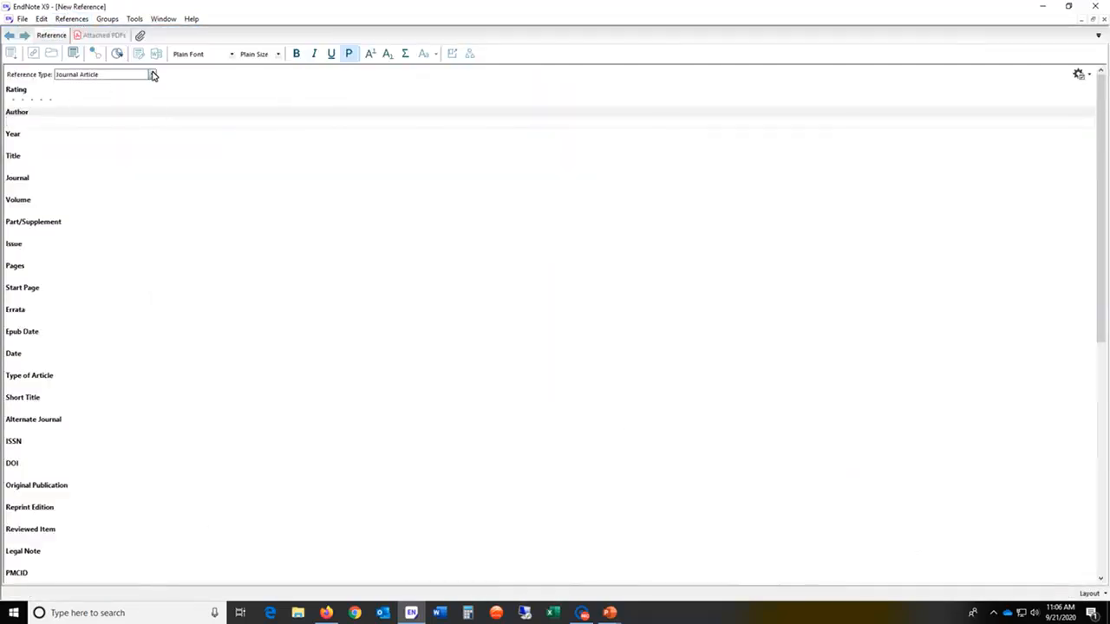
Step: Set the new reference's type to Personal Communication
{"action": "left_click", "coordinate": [152, 75]}
{"action": "left_click_drag", "start_coordinate": [154, 232], "coordinate": [144, 270]}
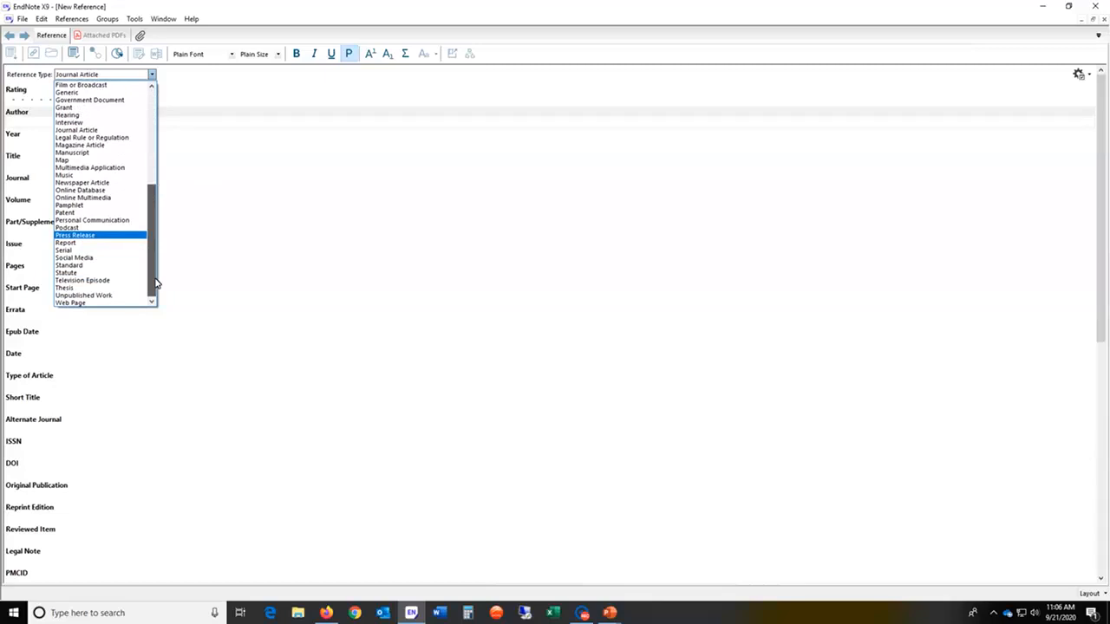
{"action": "left_click", "coordinate": [110, 221]}
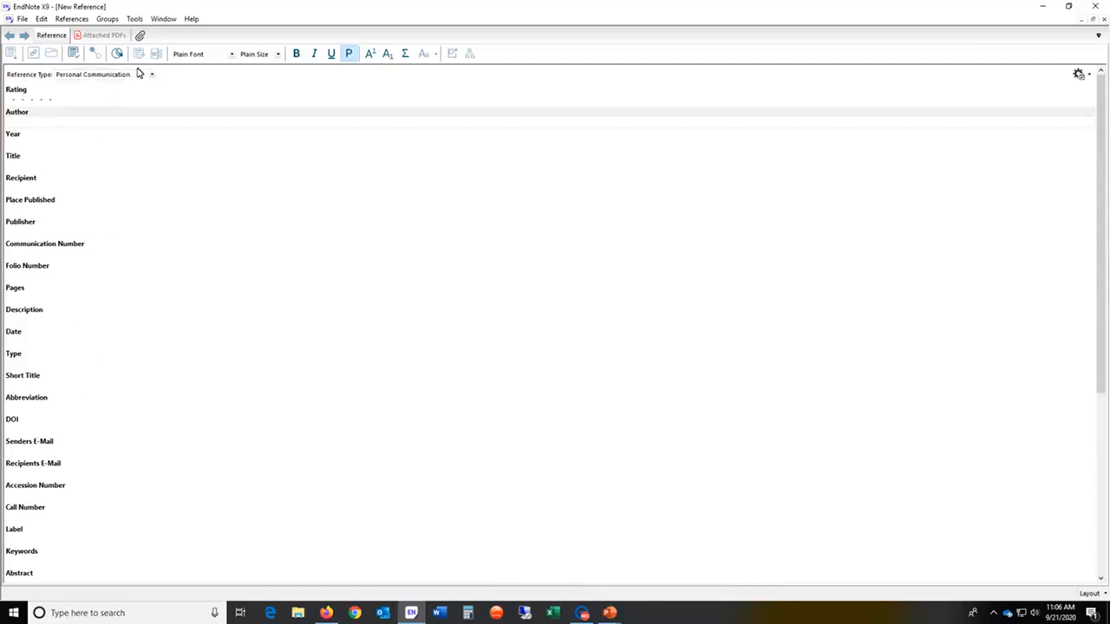
Step: Change the new reference's type to Web Page
{"action": "left_click", "coordinate": [151, 75]}
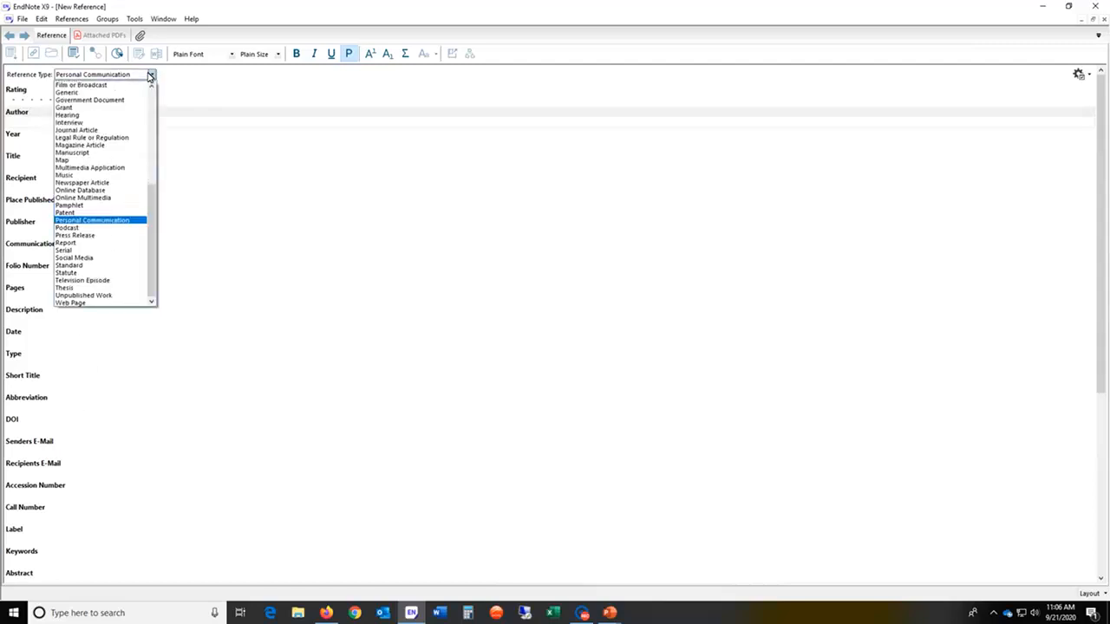
{"action": "left_click", "coordinate": [113, 304]}
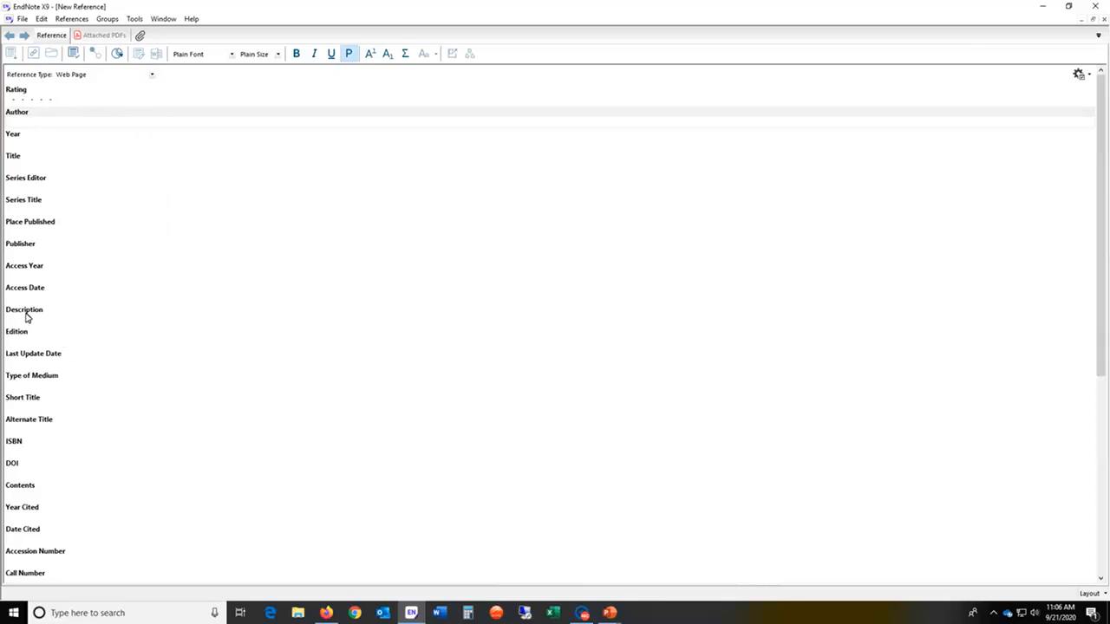
Step: Look through the fields of the Web Page reference and close the blank reference without saving it
{"action": "scroll", "coordinate": [78, 501], "scroll_direction": "down", "scroll_amount": 5}
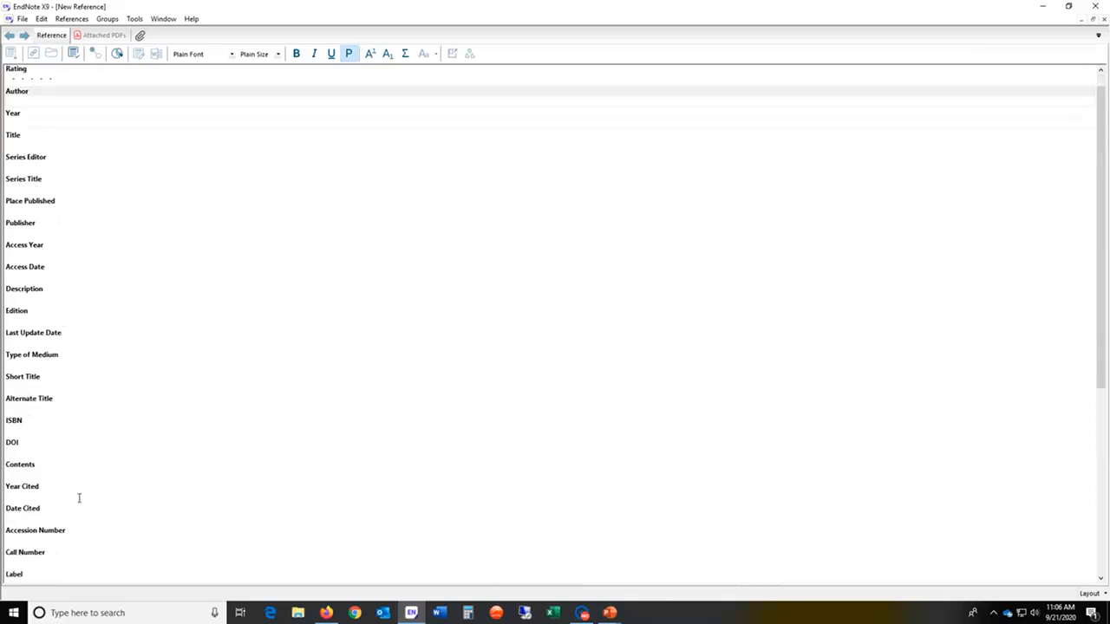
{"action": "scroll", "coordinate": [84, 497], "scroll_direction": "down", "scroll_amount": 3}
{"action": "scroll", "coordinate": [85, 496], "scroll_direction": "up", "scroll_amount": 8}
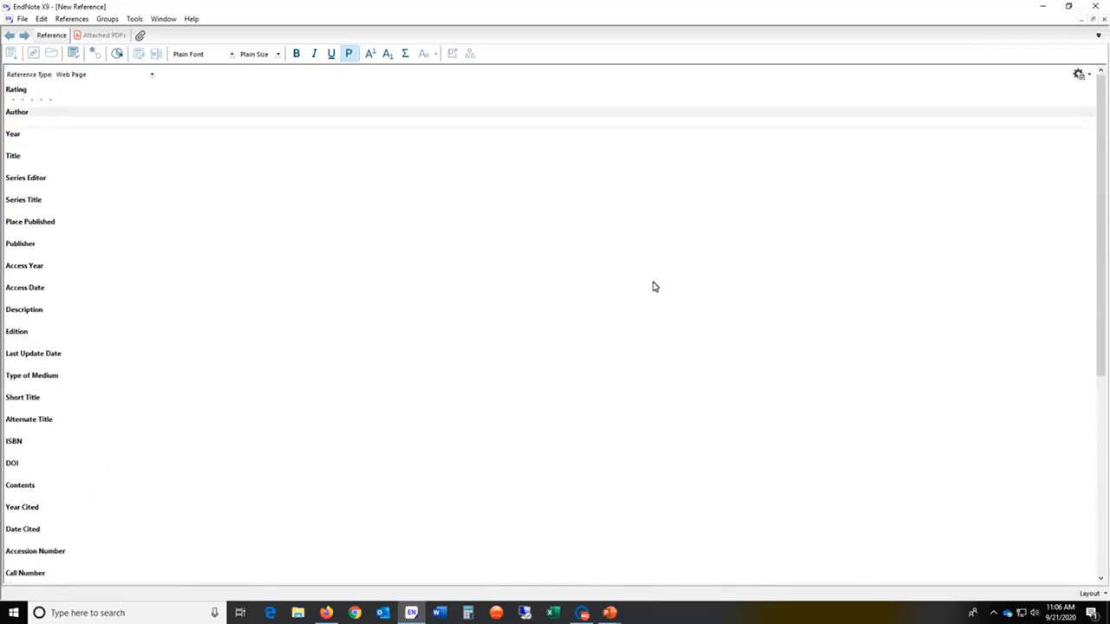
{"action": "left_click", "coordinate": [1105, 19]}
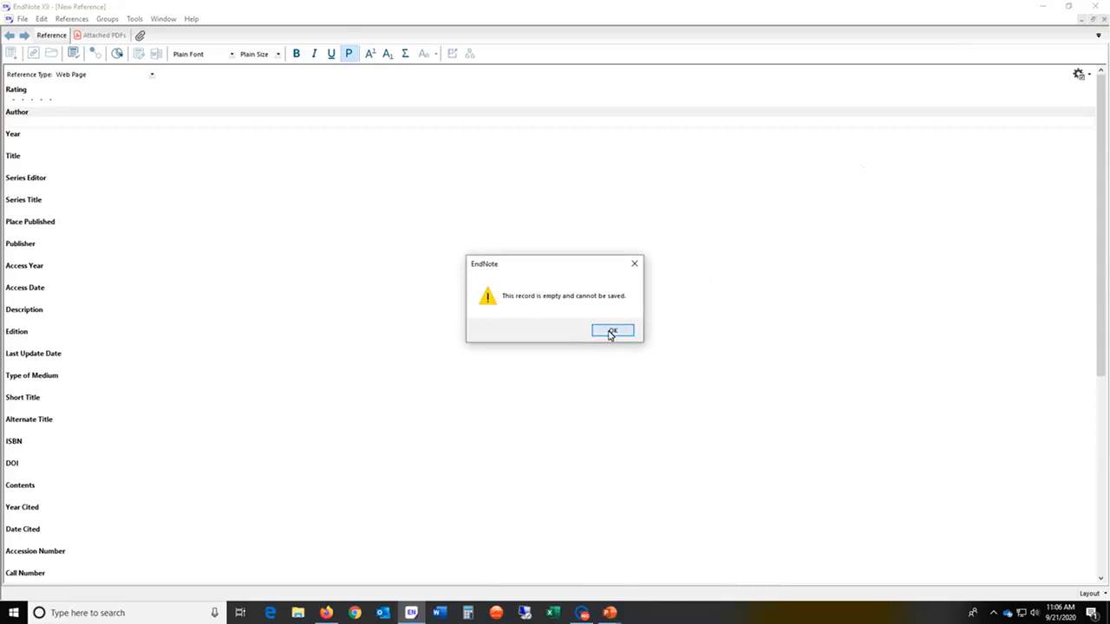
{"action": "left_click", "coordinate": [611, 334]}
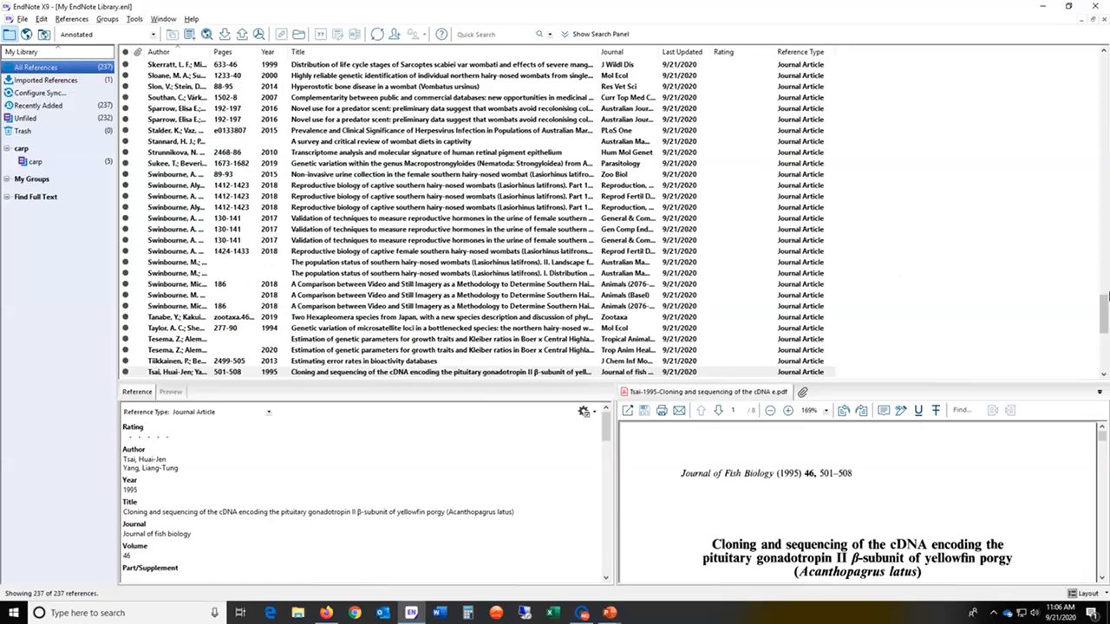
Step: Find duplicates in the whole library and keep the Australian Veterinary Journal record of "Sarcoptic mange in wombats"
{"action": "left_click_drag", "start_coordinate": [1103, 303], "coordinate": [1093, 101]}
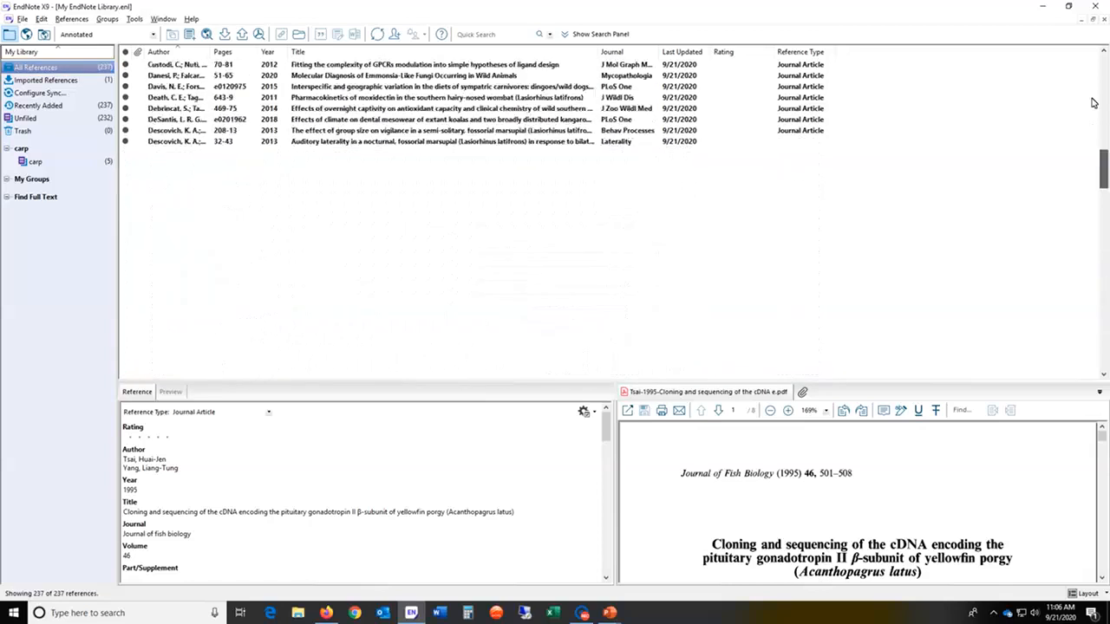
{"action": "left_click", "coordinate": [78, 19]}
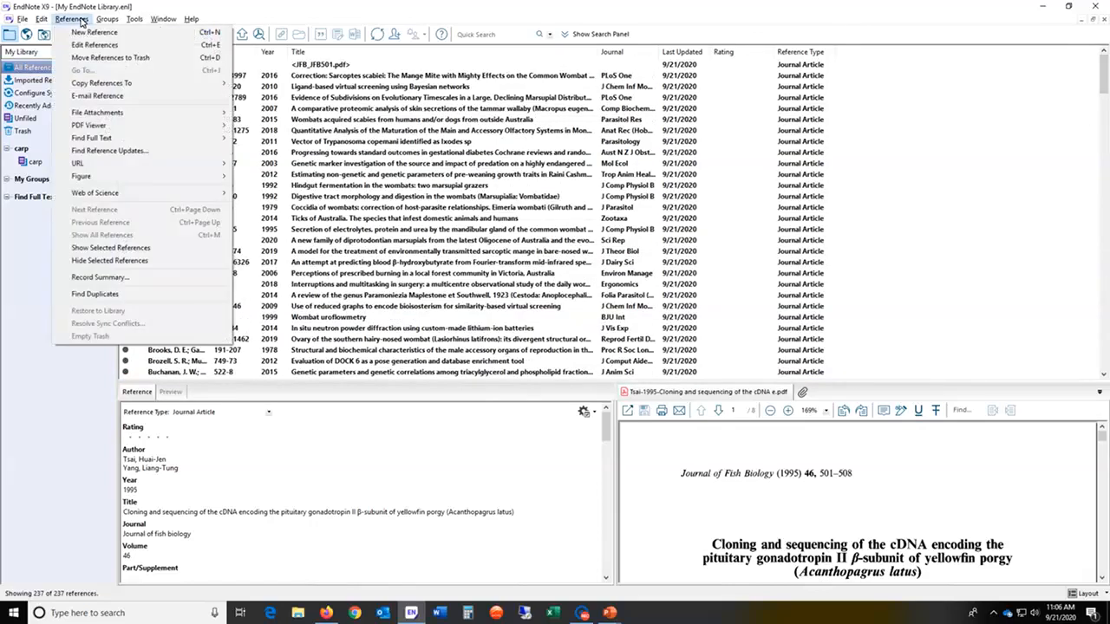
{"action": "left_click", "coordinate": [136, 296]}
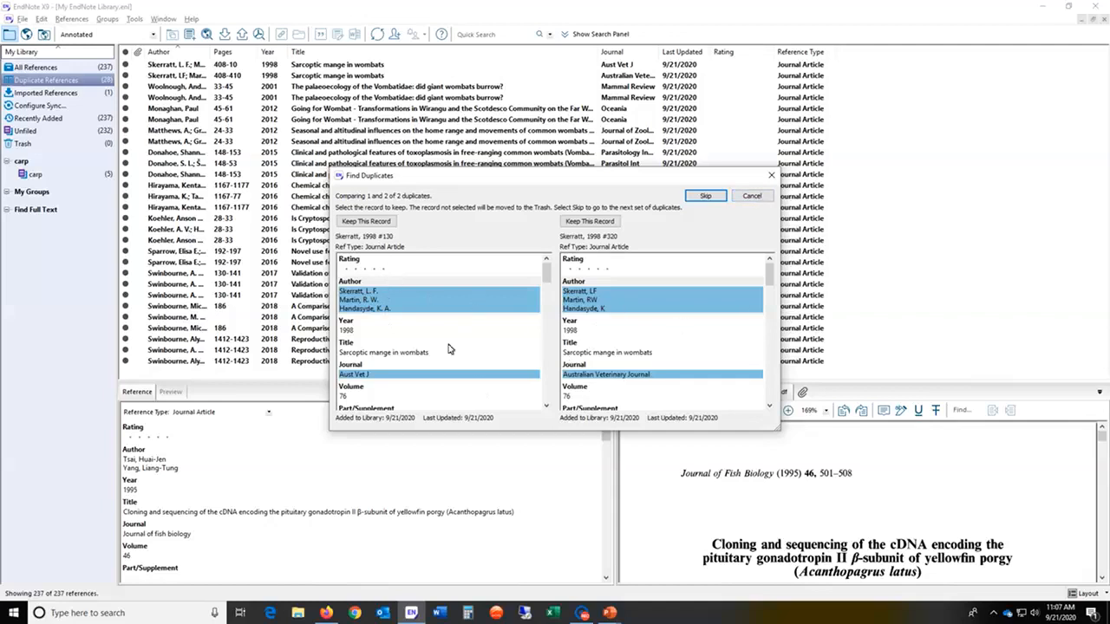
{"action": "left_click", "coordinate": [604, 224]}
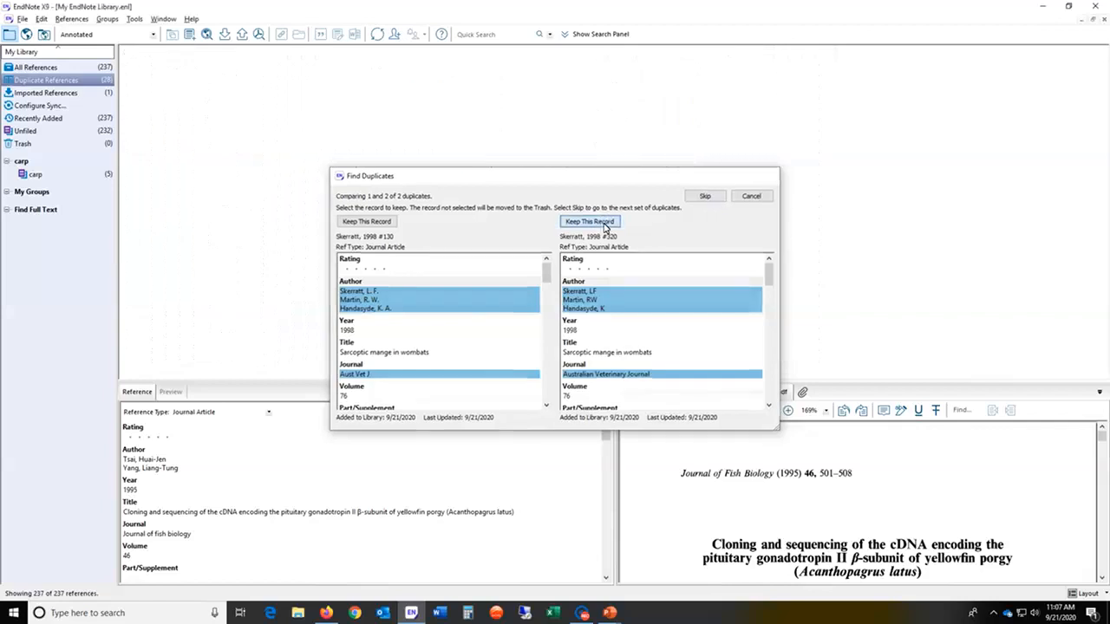
Step: End the pairwise comparison and move all remaining highlighted duplicate references to the trash
{"action": "left_click", "coordinate": [751, 198]}
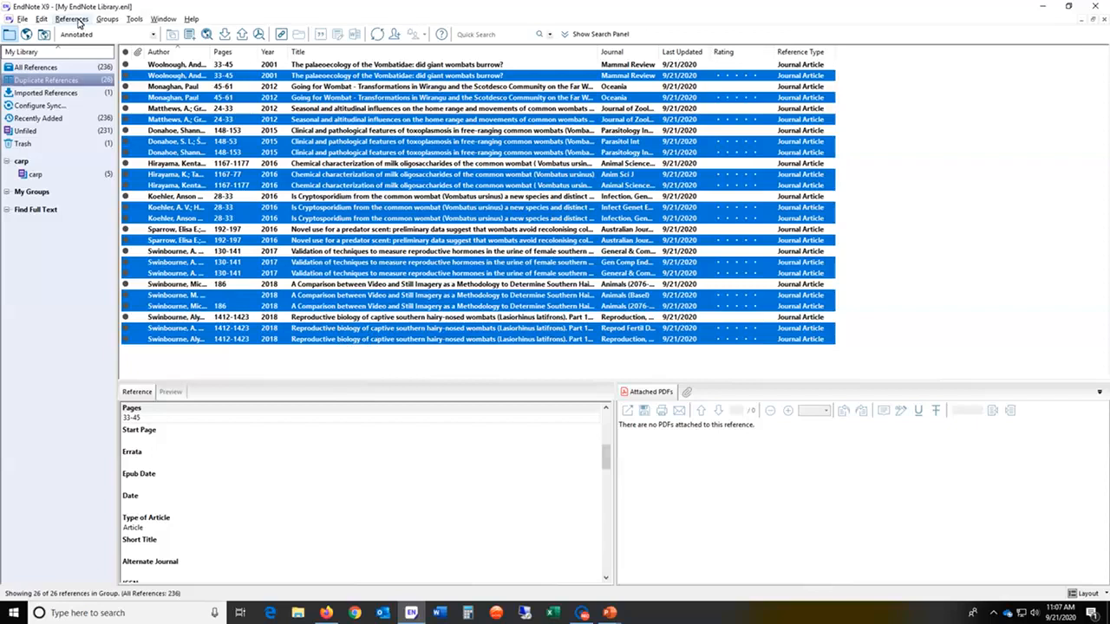
{"action": "left_click", "coordinate": [73, 19]}
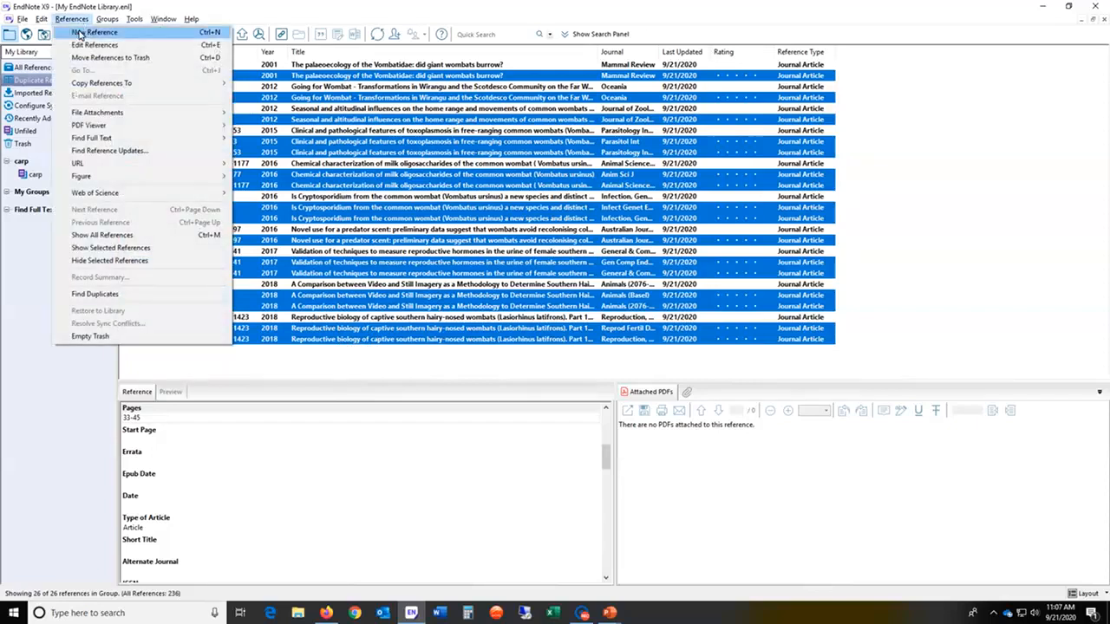
{"action": "left_click", "coordinate": [111, 57]}
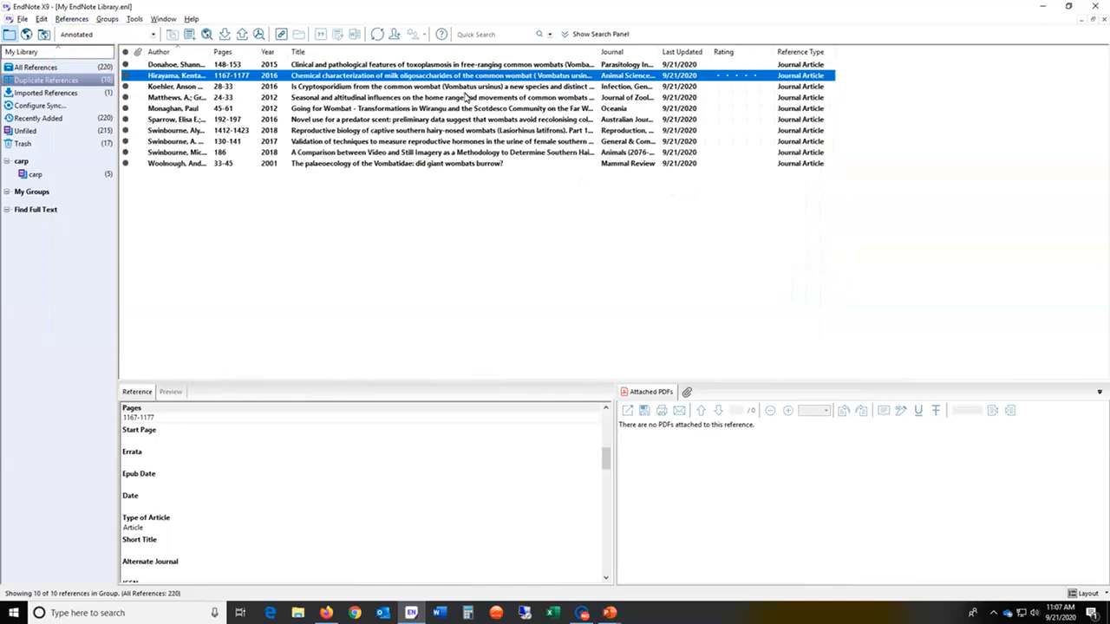
Step: Set duplicate detection in the preferences to compare the Author, Year and Secondary Title (Journal) fields, leaving out Title
{"action": "left_click", "coordinate": [42, 19]}
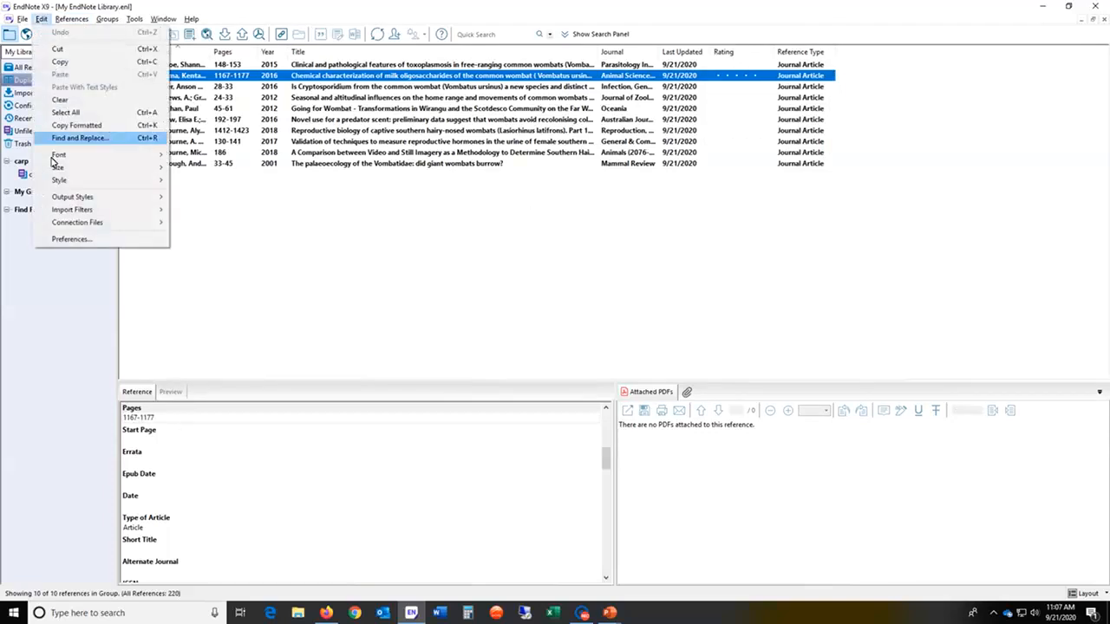
{"action": "left_click", "coordinate": [75, 246]}
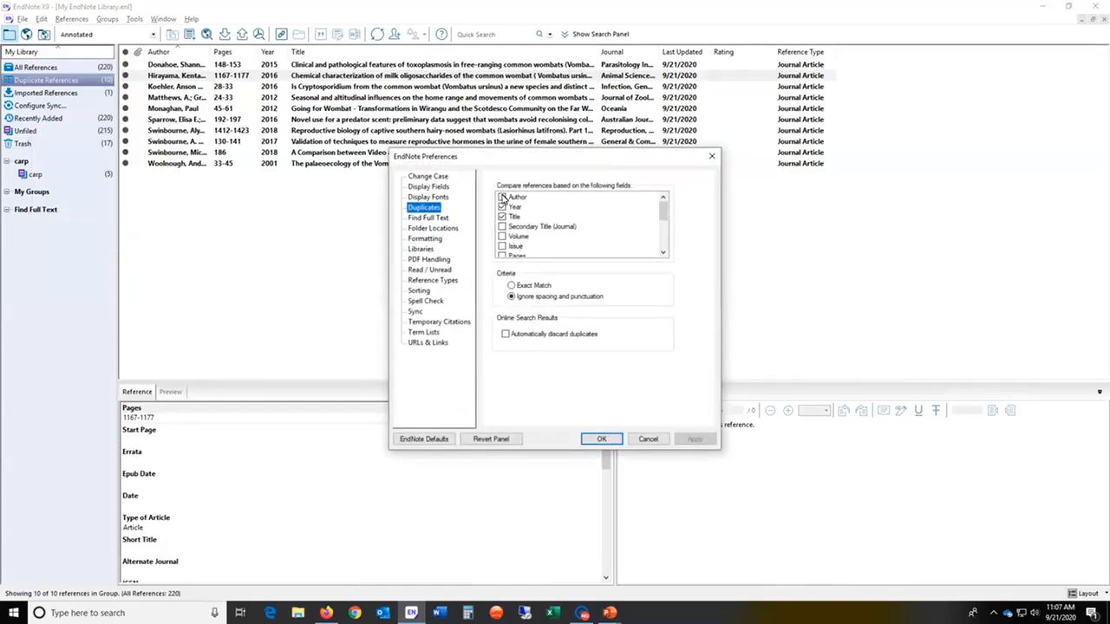
{"action": "left_click", "coordinate": [503, 198]}
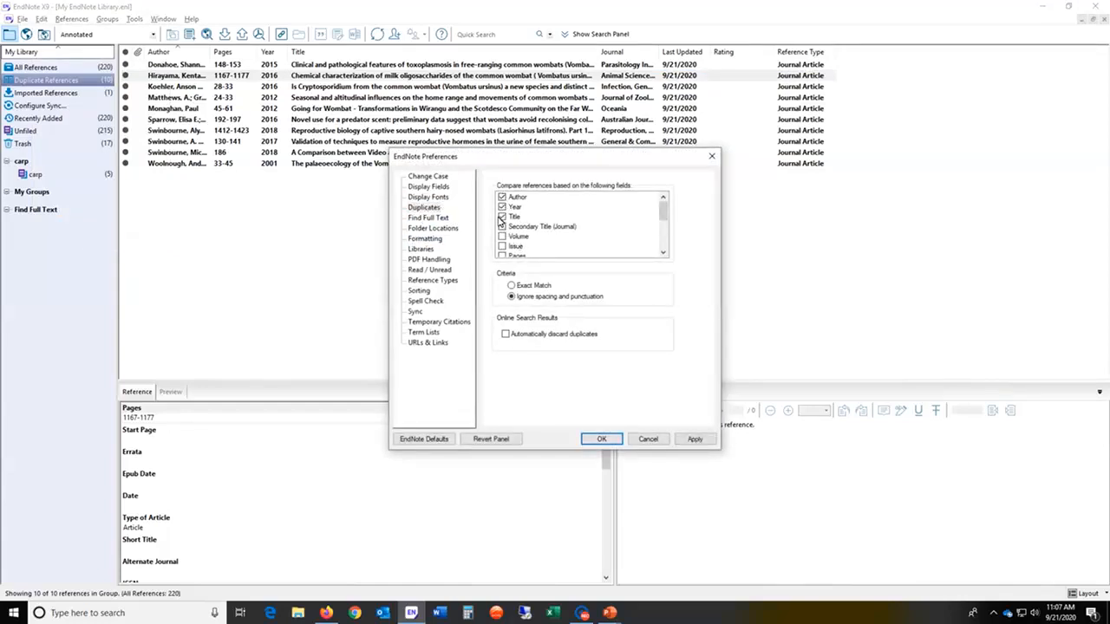
{"action": "left_click", "coordinate": [501, 226]}
{"action": "left_click", "coordinate": [603, 439]}
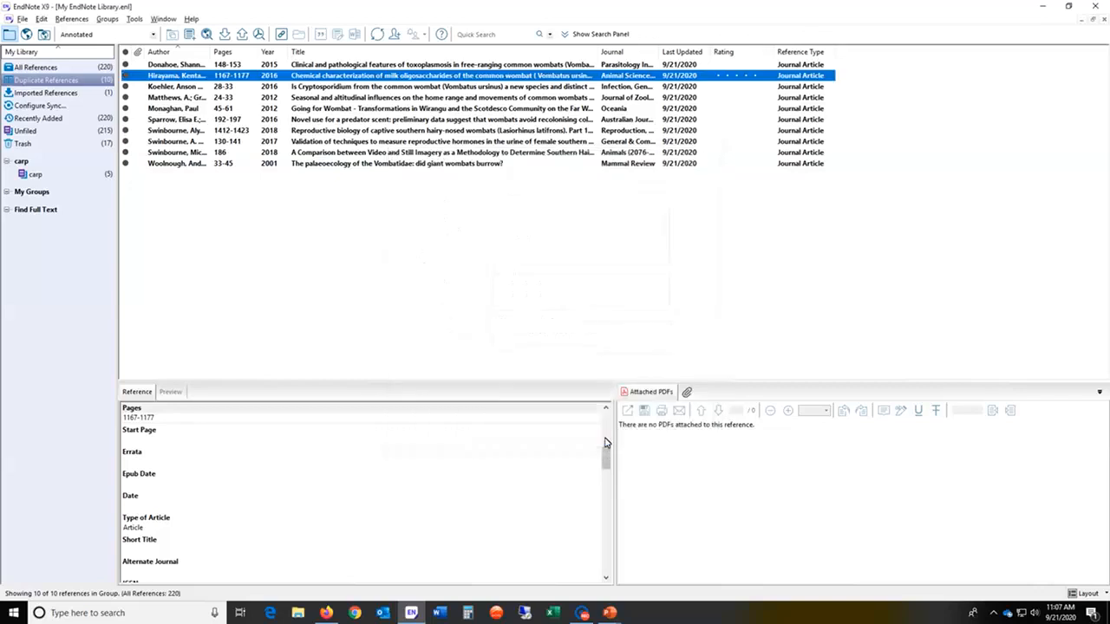
Step: Find duplicates across all references with the new criteria and close the record comparison without choosing a record
{"action": "left_click", "coordinate": [72, 68]}
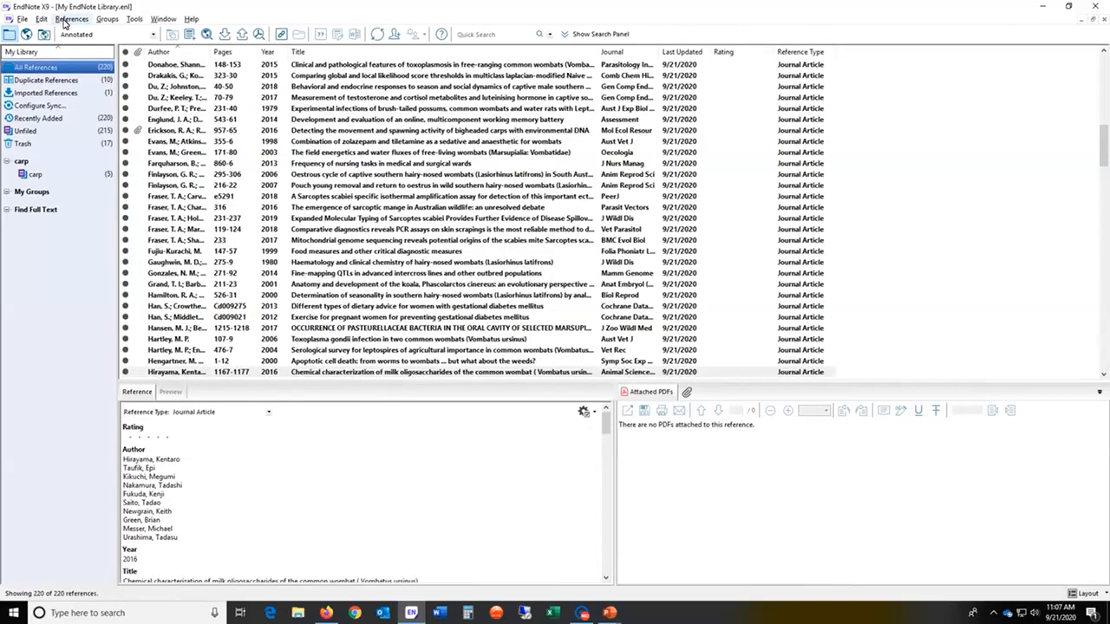
{"action": "left_click", "coordinate": [64, 23]}
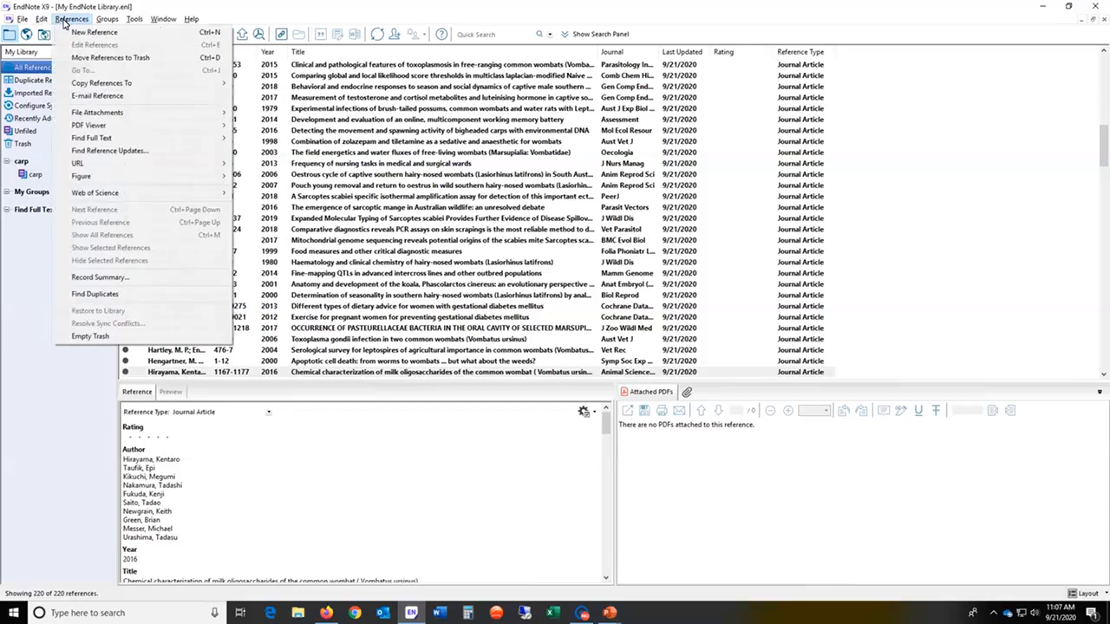
{"action": "left_click", "coordinate": [126, 294]}
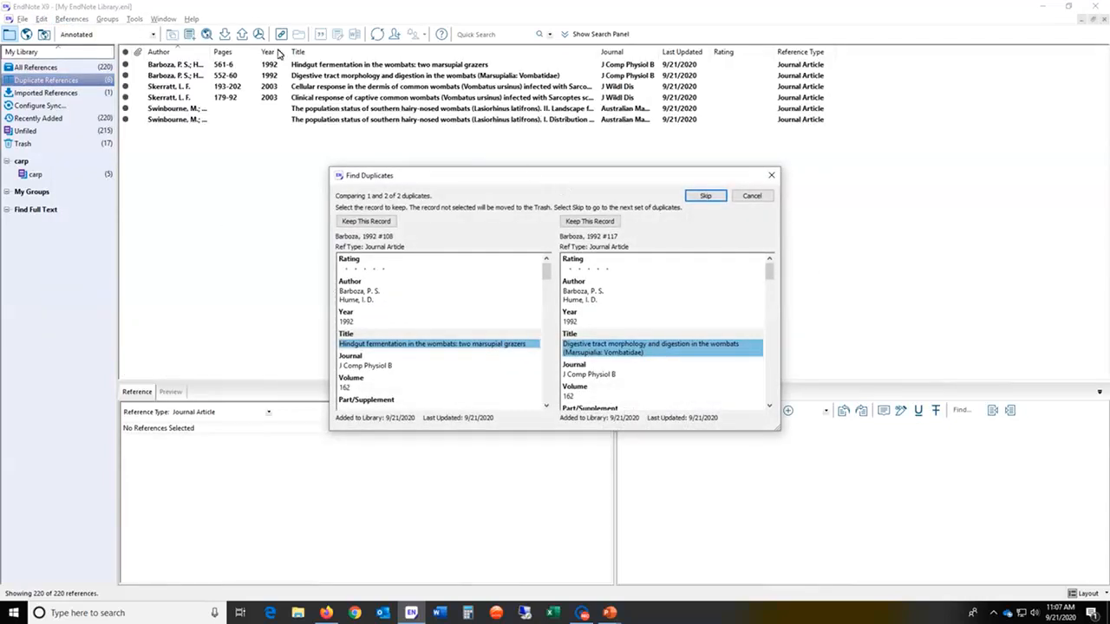
{"action": "left_click", "coordinate": [751, 197]}
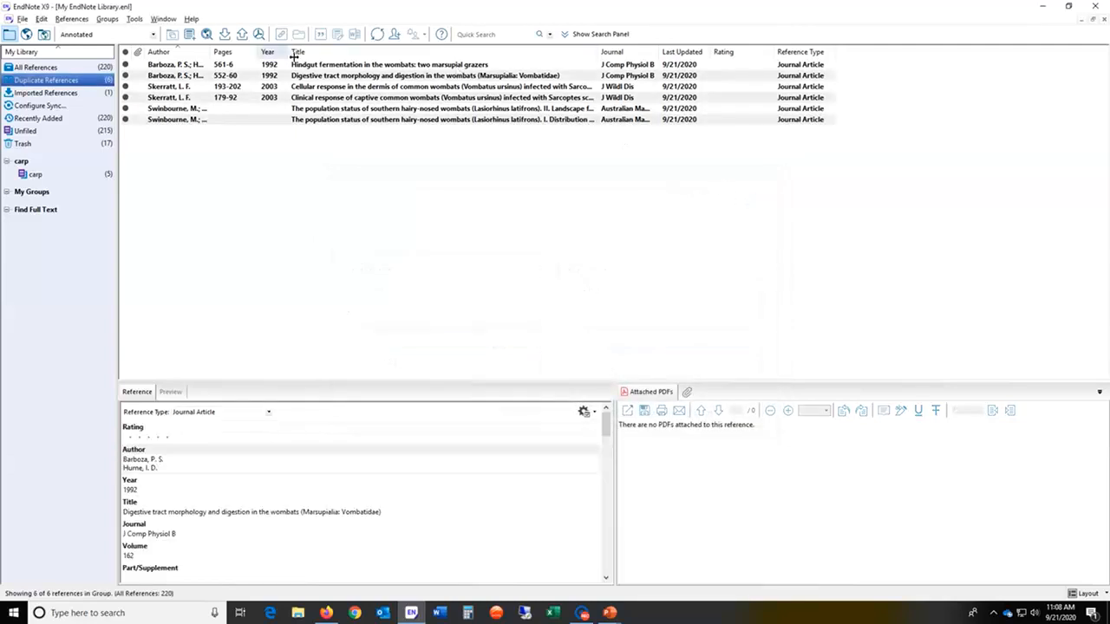
Step: Delete the duplicate-list reference on southern hairy-nosed wombat population status, part I. Distribution, and bring up the open windows for switching
{"action": "left_click", "coordinate": [335, 120]}
{"action": "key", "text": "Delete"}
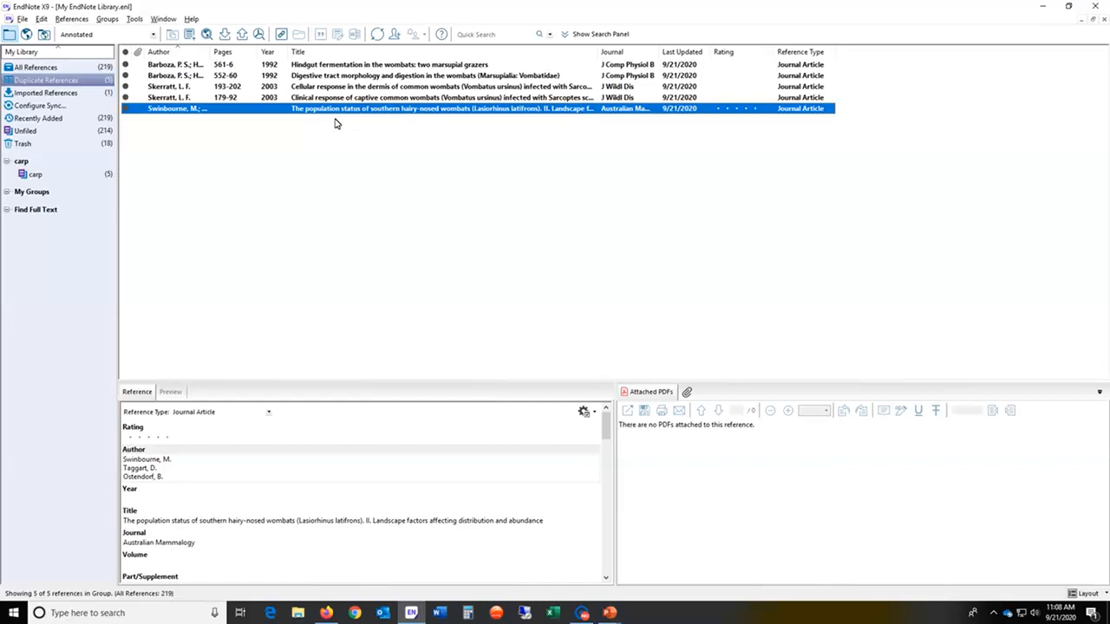
{"action": "key", "text": "alt+Tab"}
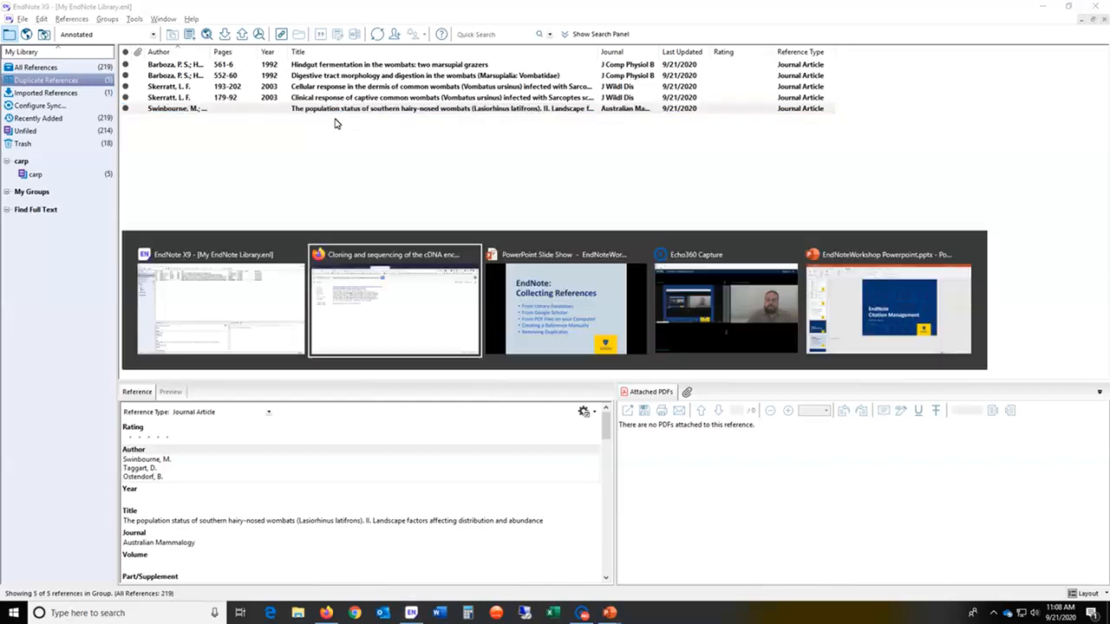